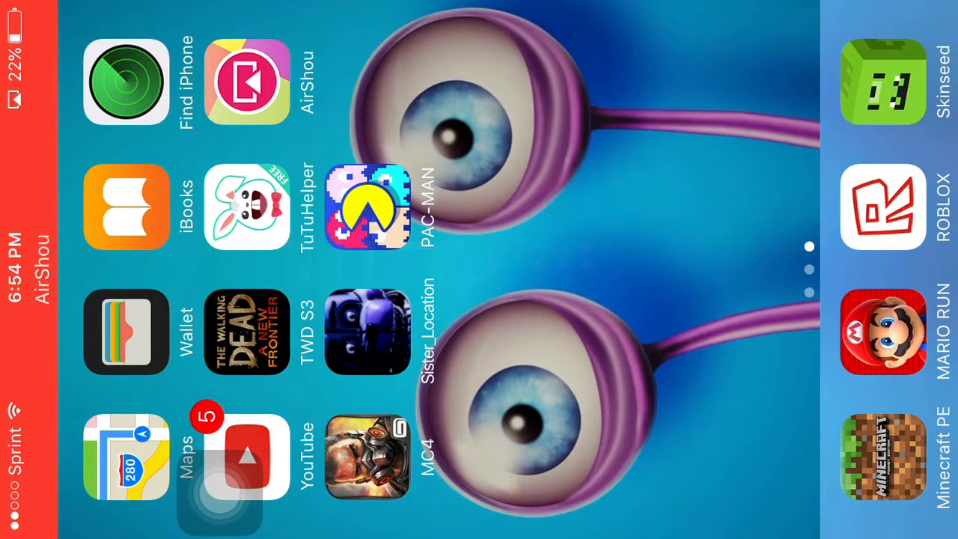
Drag the TuTuHelper icon to its spot after AirShou and end icon jiggle mode
mouse_move(247, 206)
left_mouse_down()
mouse_move(231, 214)
mouse_move(277, 235)
mouse_move(642, 235)
mouse_move(576, 270)
mouse_move(367, 206)
left_mouse_up()
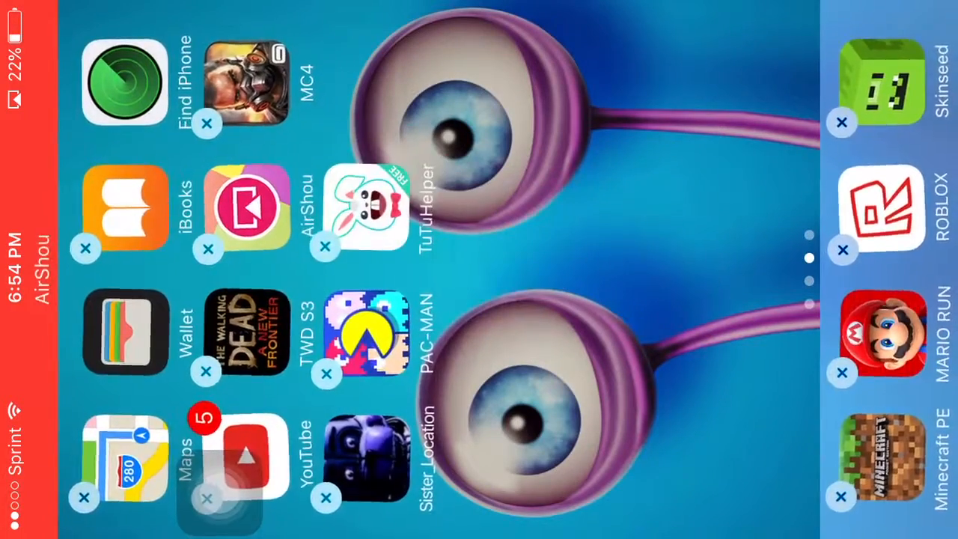
key("super")
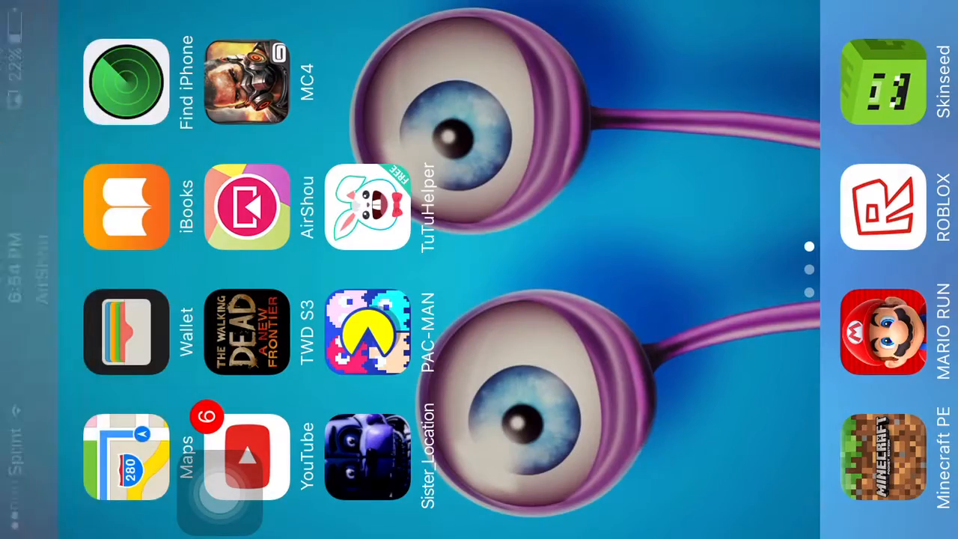
Launch TuTuHelper, leave the Clone Camera Pro details and search, and browse the Games catalogue
left_click(367, 205)
left_click(91, 499)
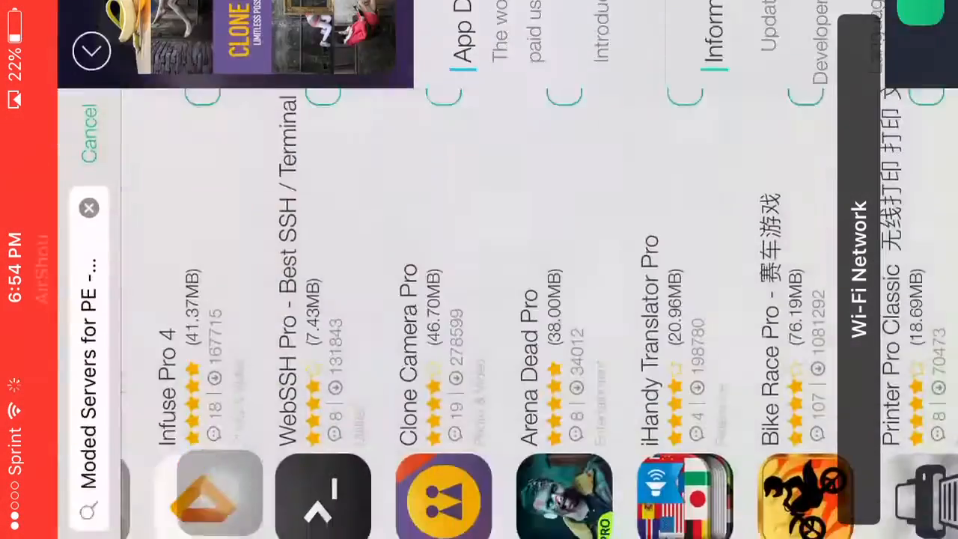
scroll(478, 269, "up", 10)
left_click(88, 262)
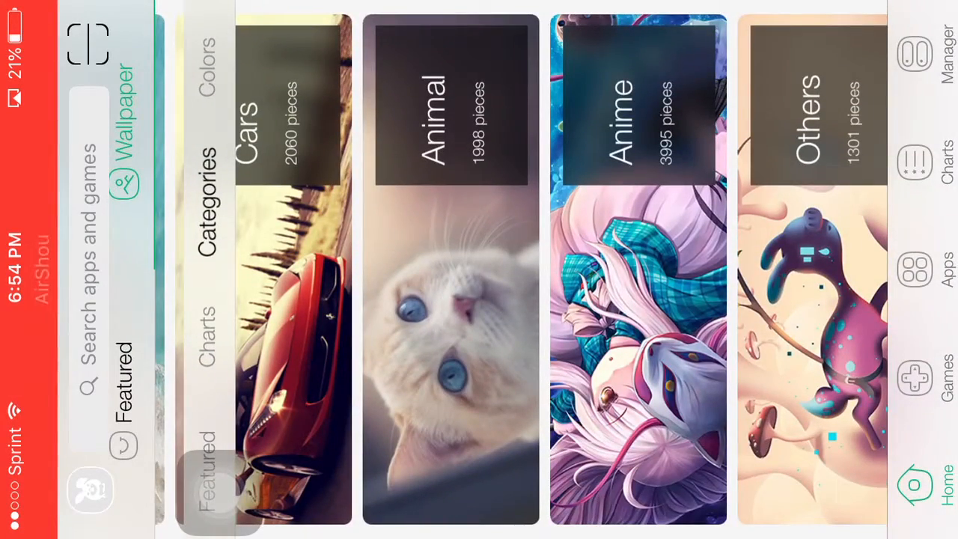
left_click(914, 378)
scroll(501, 269, "up", 5)
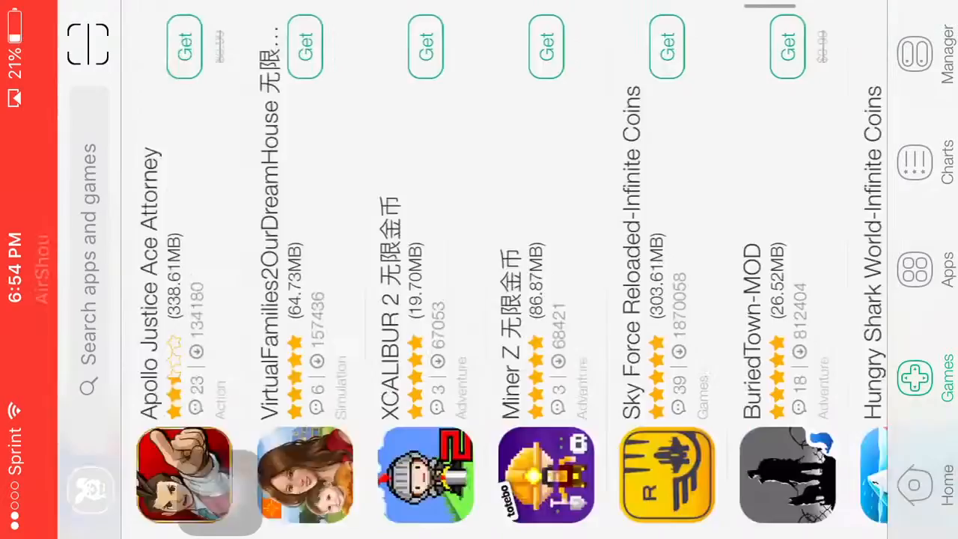
scroll(501, 269, "up", 5)
scroll(502, 269, "down", 3)
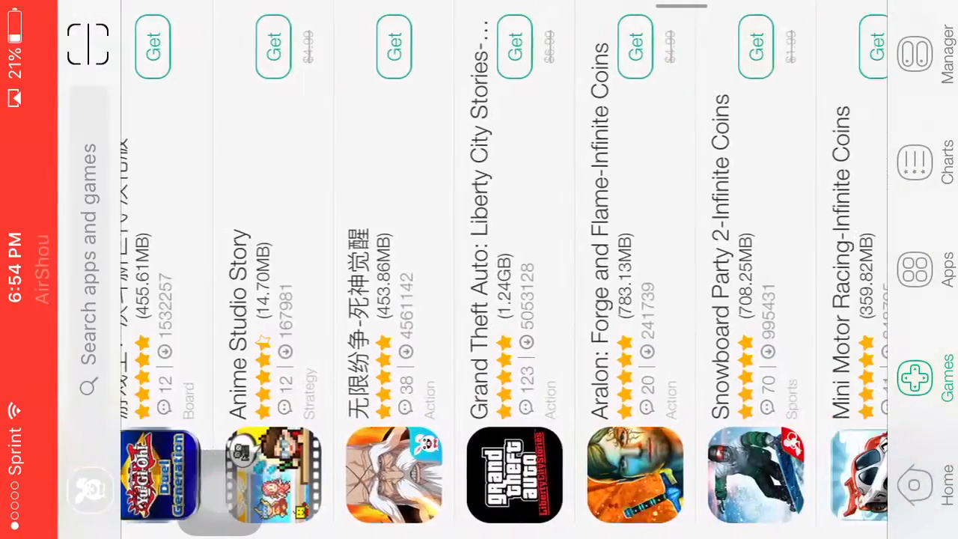
scroll(501, 269, "down", 5)
scroll(502, 269, "down", 5)
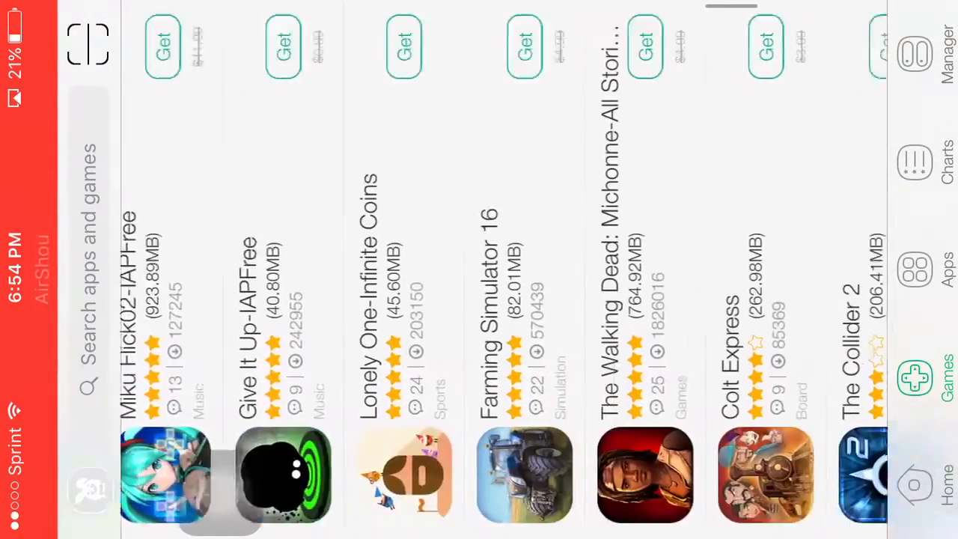
scroll(502, 269, "down", 3)
scroll(502, 270, "down", 3)
scroll(501, 269, "down", 3)
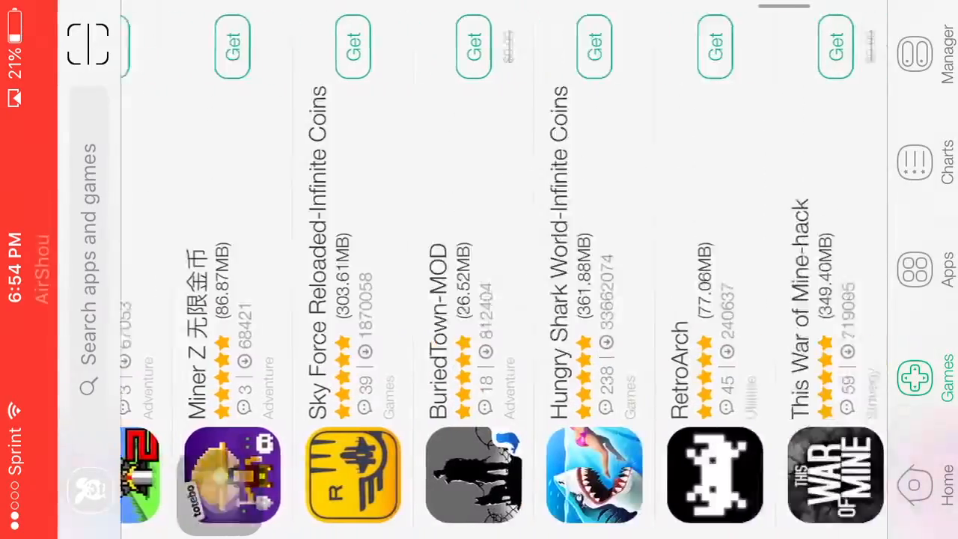
scroll(501, 269, "up", 10)
scroll(501, 270, "up", 5)
scroll(501, 269, "down", 3)
scroll(501, 270, "down", 3)
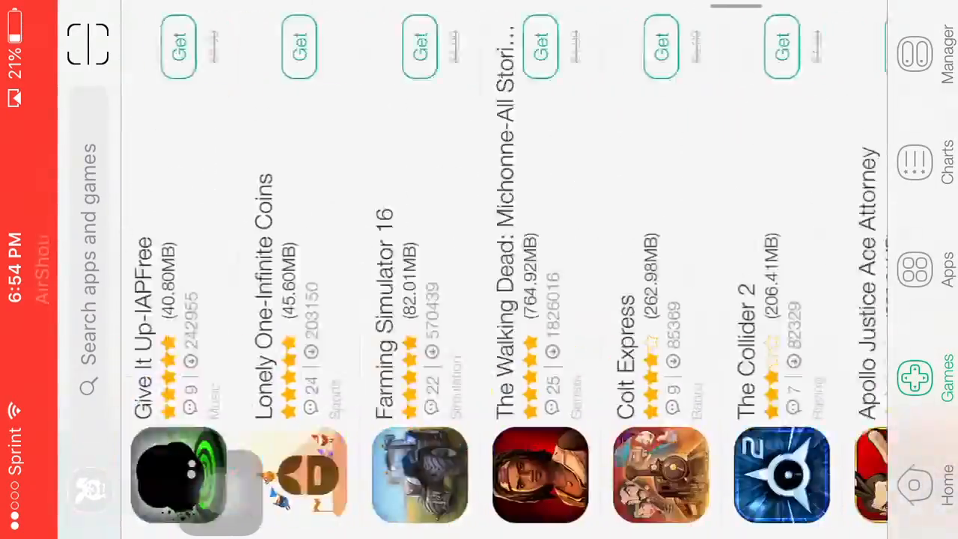
scroll(501, 269, "down", 2)
scroll(501, 270, "up", 1)
scroll(501, 269, "up", 2)
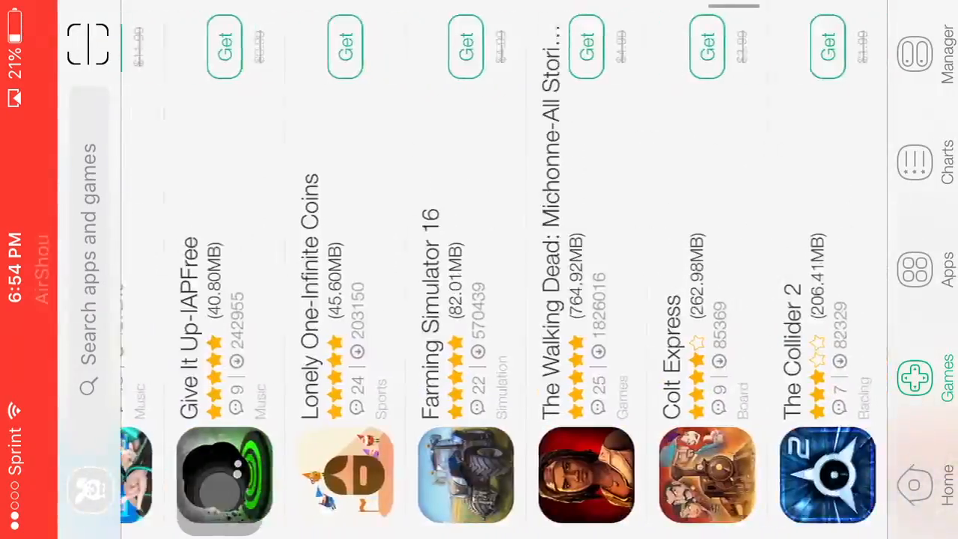
scroll(502, 269, "up", 5)
scroll(502, 269, "down", 5)
scroll(501, 270, "up", 3)
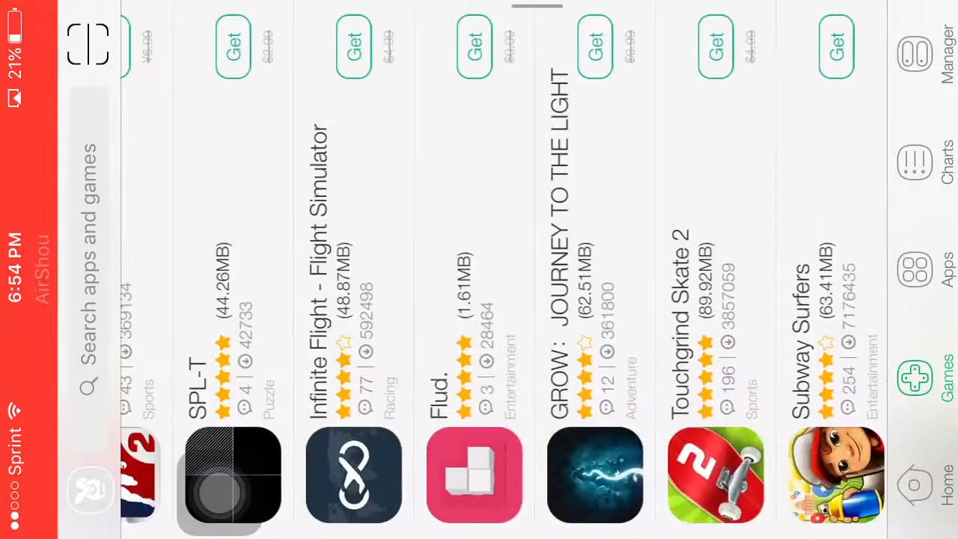
scroll(501, 270, "down", 1)
scroll(502, 269, "down", 1)
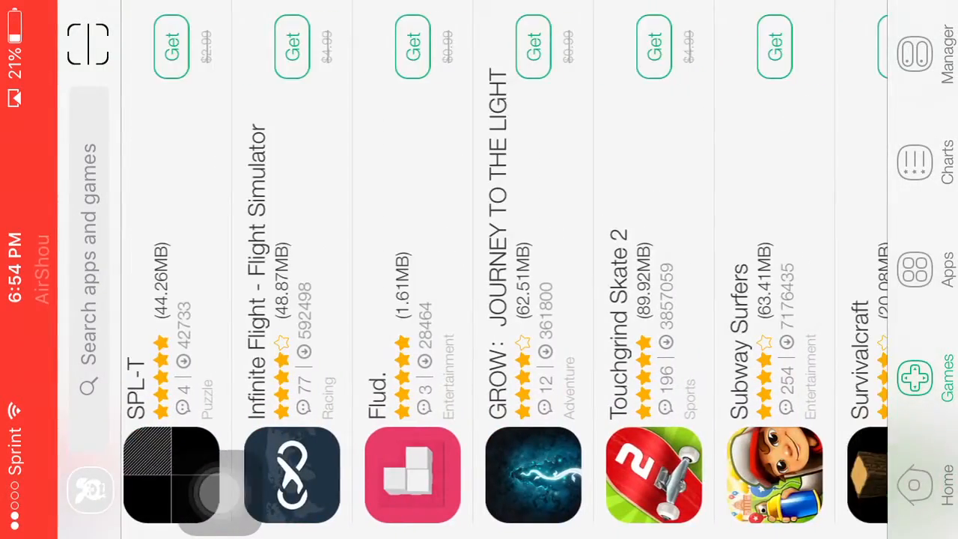
scroll(501, 269, "down", 5)
scroll(501, 269, "up", 5)
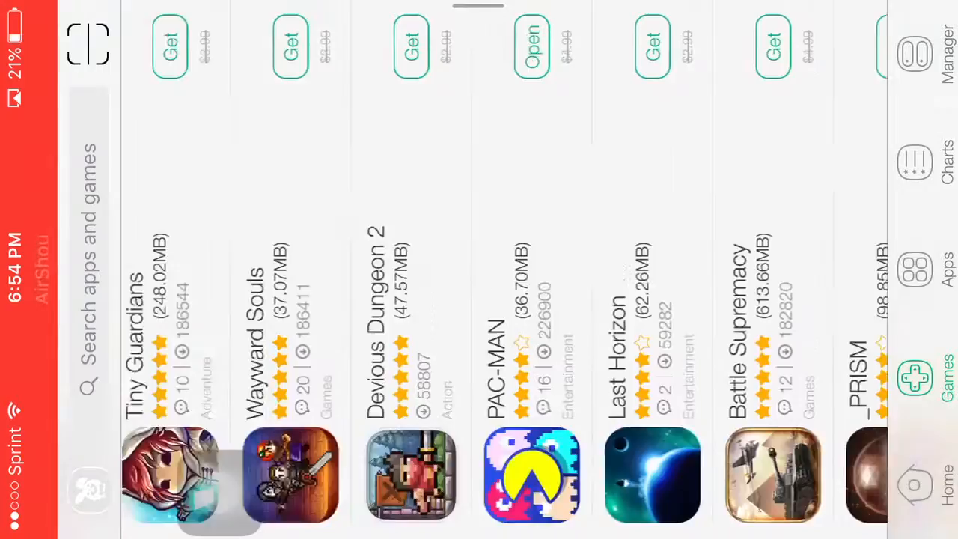
scroll(501, 270, "down", 2)
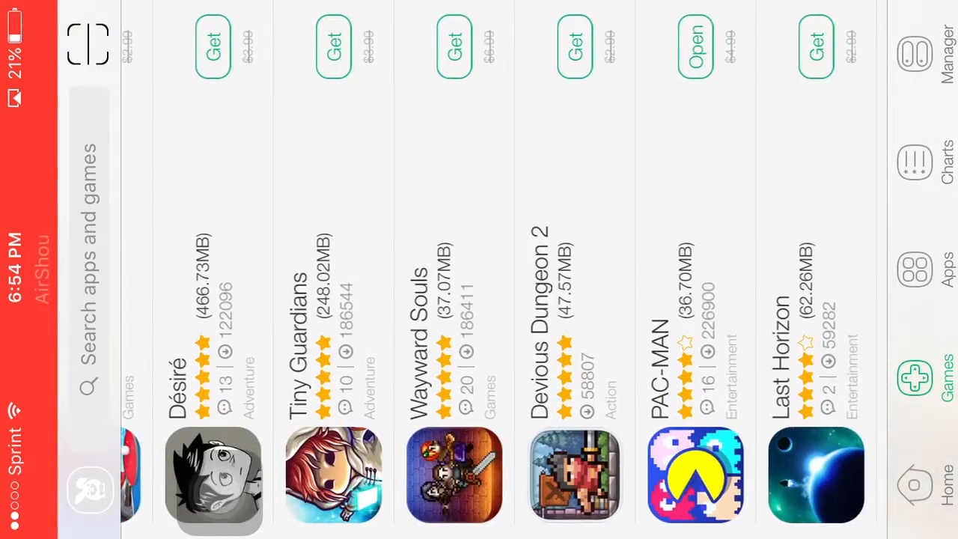
scroll(501, 269, "up", 5)
scroll(502, 269, "up", 3)
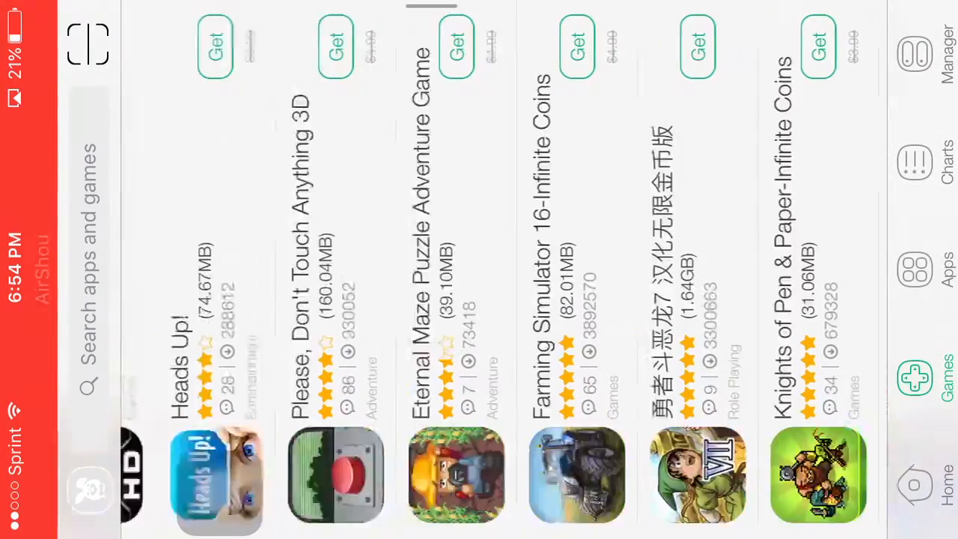
scroll(501, 269, "up", 5)
scroll(501, 269, "up", 4)
scroll(501, 270, "up", 4)
Review the download manager list and its Updates view, then return to the manager list
left_click(915, 53)
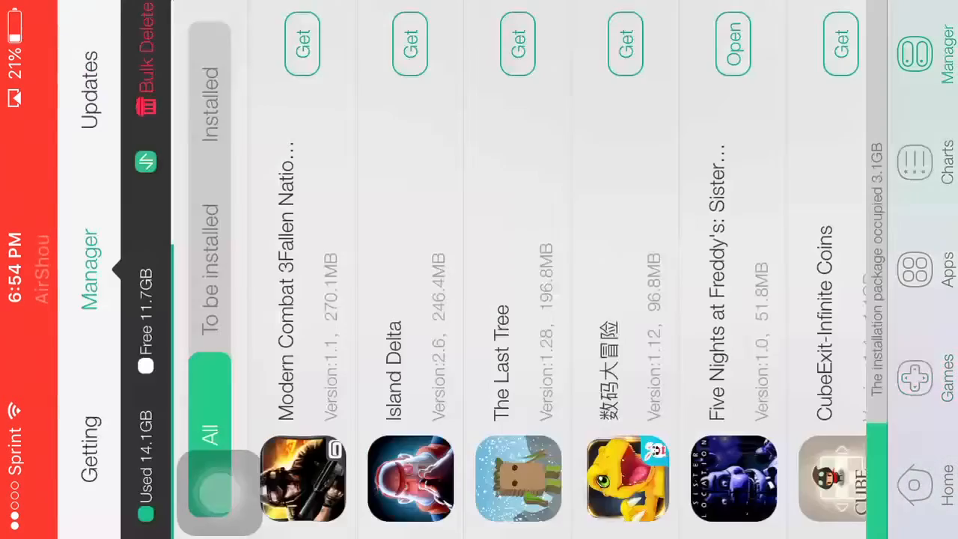
scroll(516, 269, "up", 3)
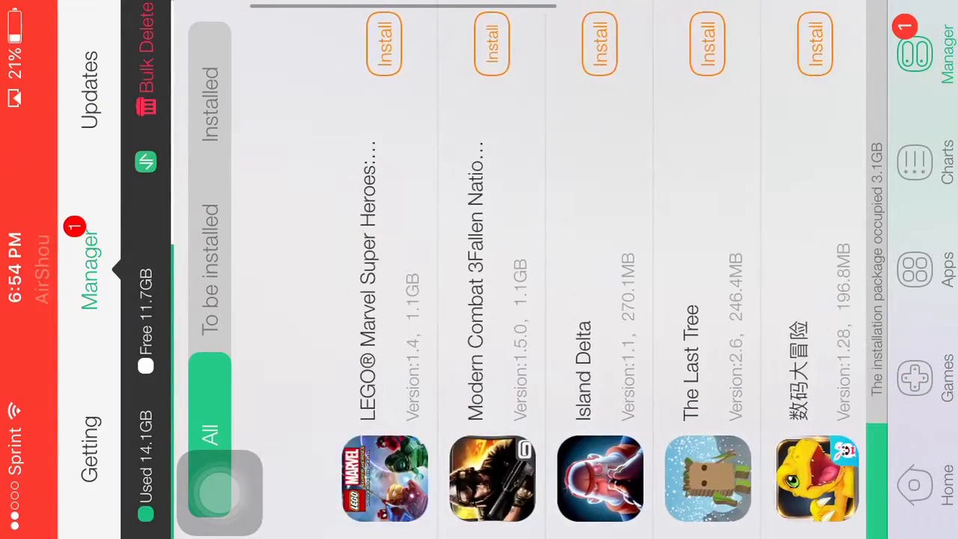
scroll(516, 269, "down", 7)
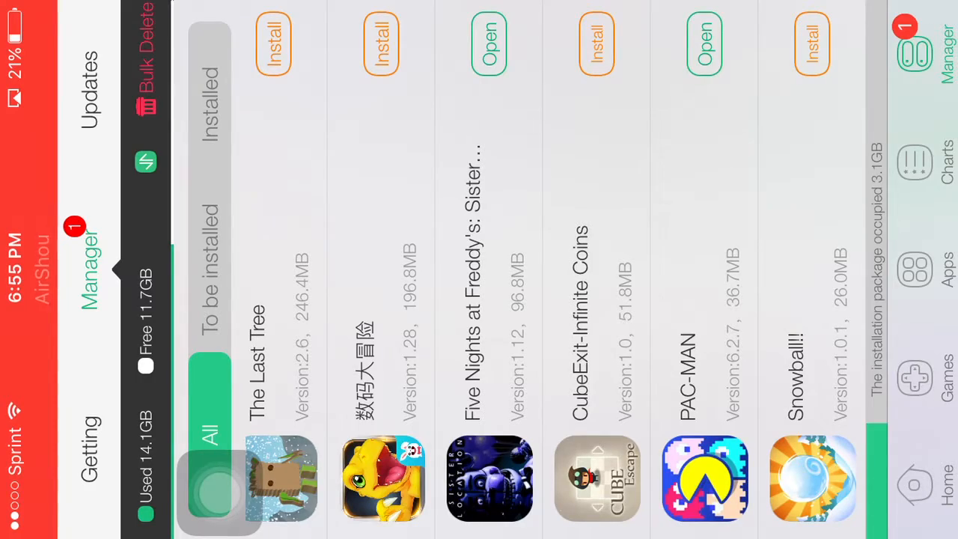
left_click(89, 90)
left_click(90, 269)
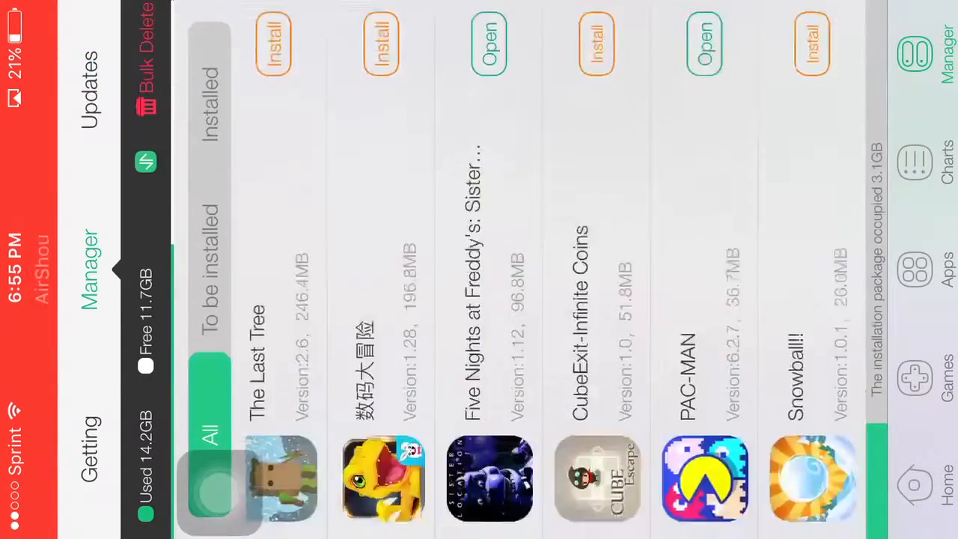
scroll(523, 269, "up", 5)
Return to the home screen, swipe to the next page and launch Safari from the MORE STUFF folder
left_click(216, 486)
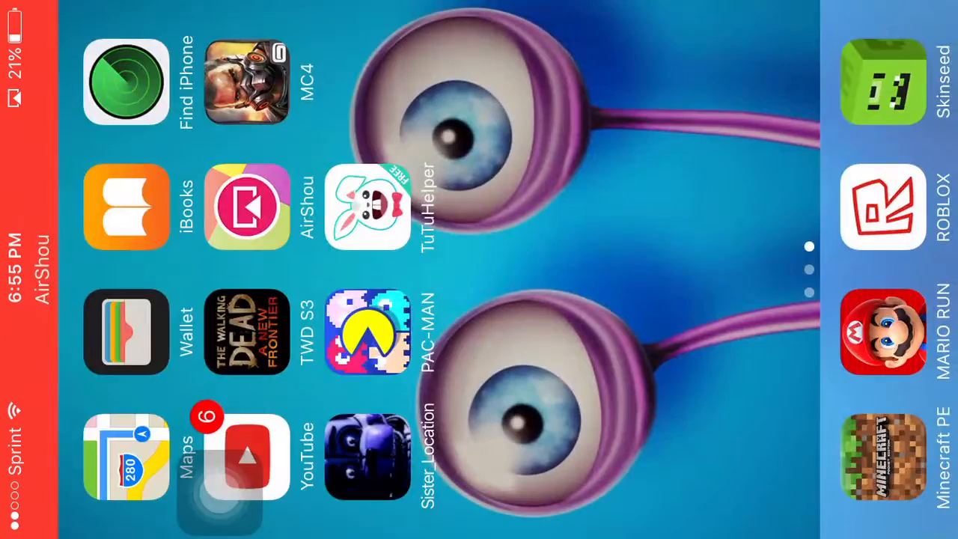
left_click_drag(479, 389, 479, 149)
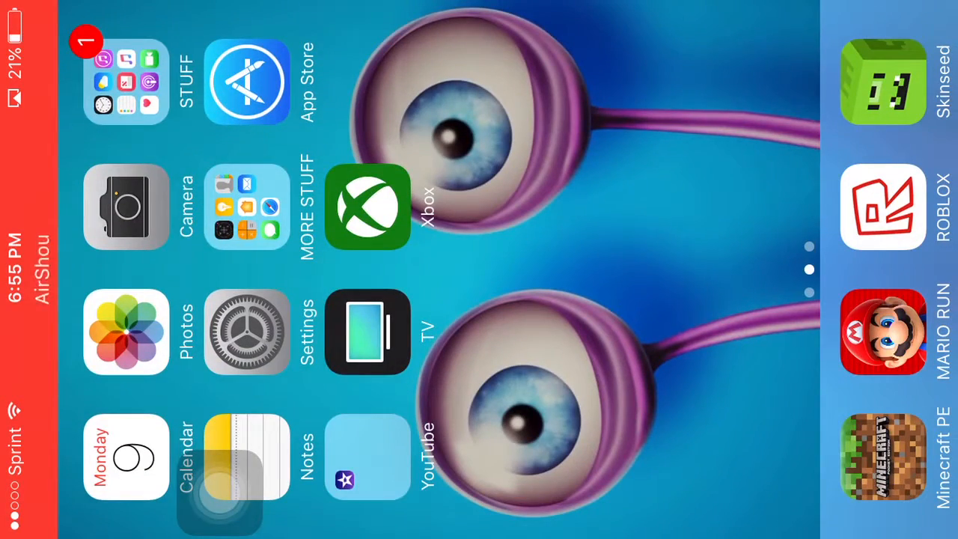
left_click(247, 206)
left_click(592, 267)
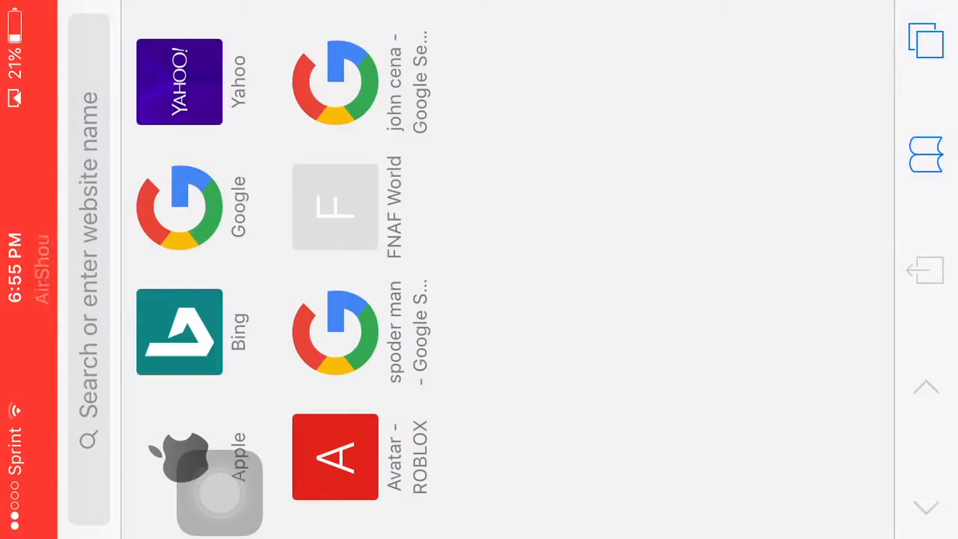
type("tut")
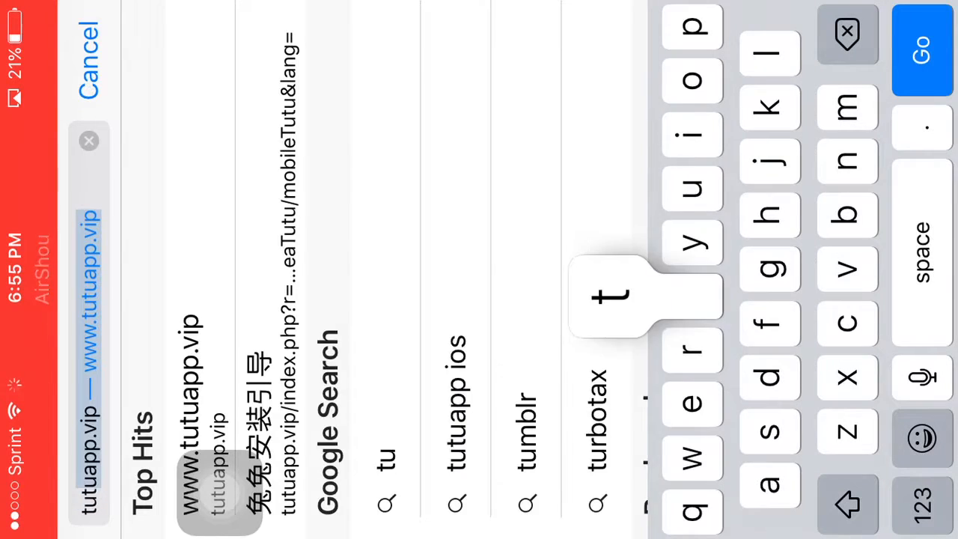
type("u")
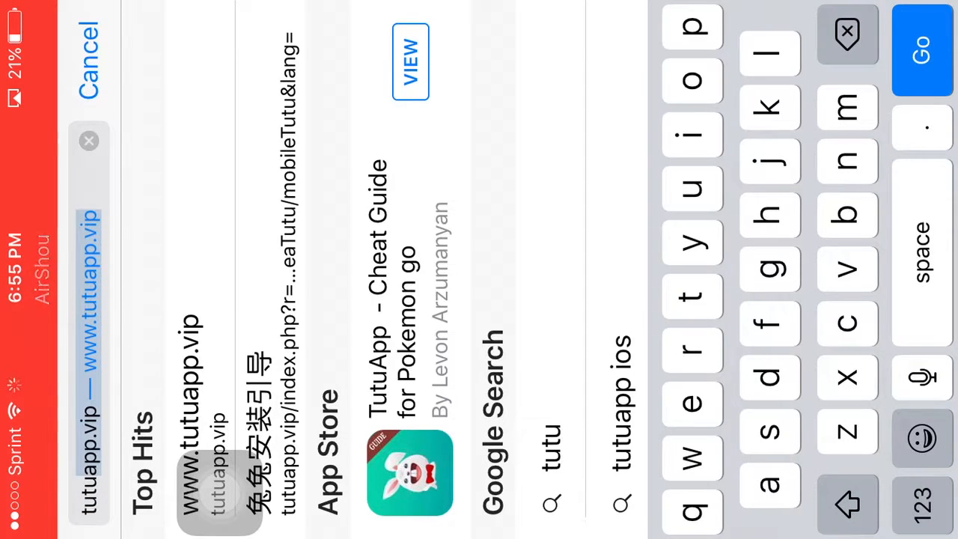
type("a")
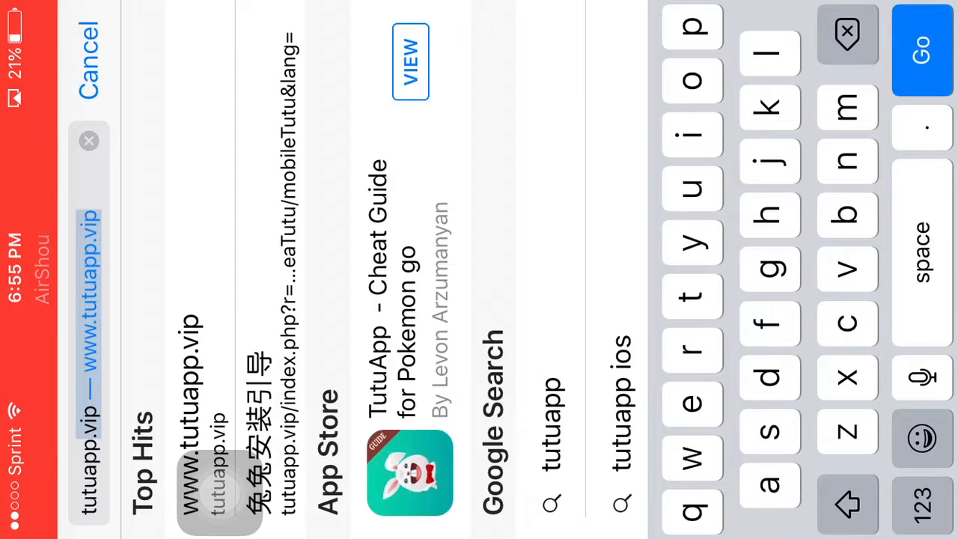
Load tutuapp.vip, compare the Regular and VIP Tutu Helper offerings, and dismiss the low battery alert
key("Return")
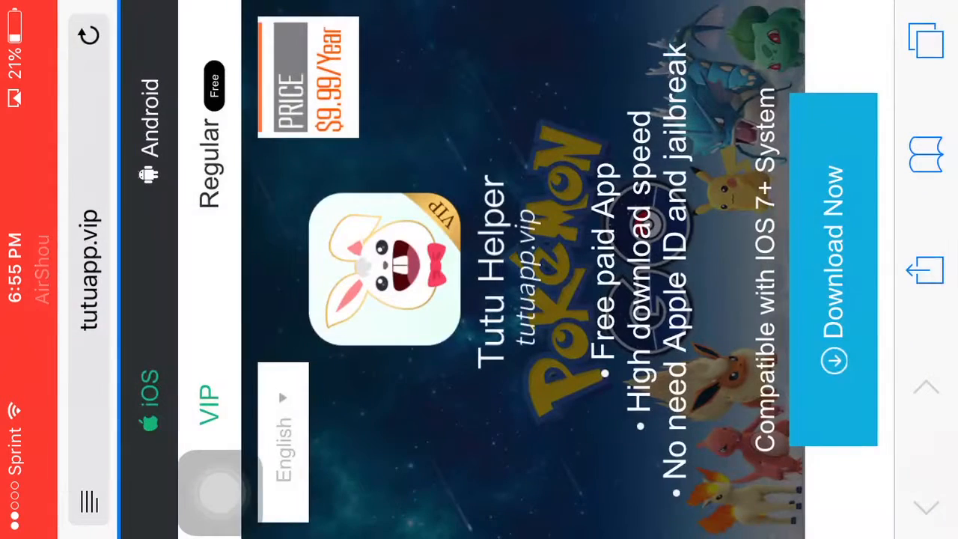
scroll(479, 269, "down", 5)
scroll(479, 269, "up", 4)
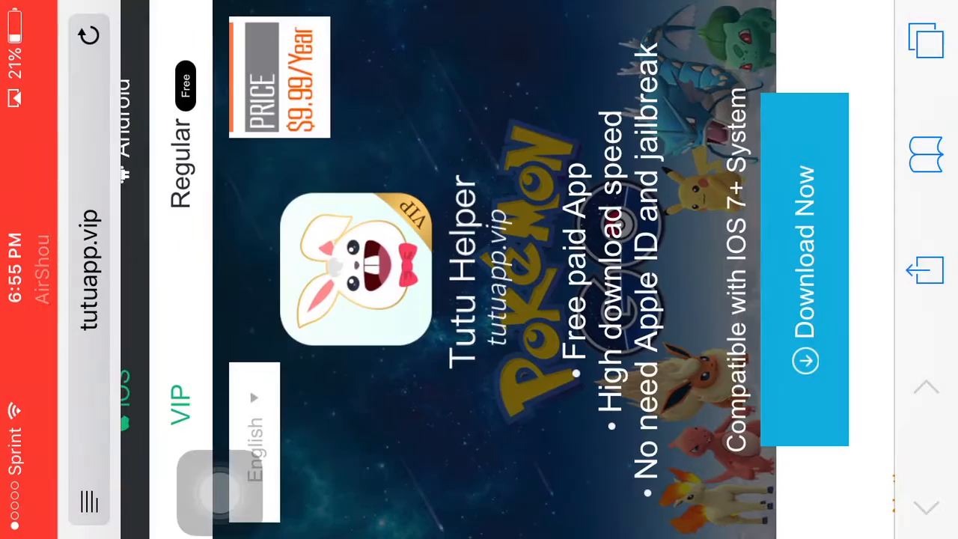
left_click(179, 161)
left_click(179, 404)
scroll(479, 269, "down", 3)
scroll(479, 269, "down", 4)
scroll(479, 269, "up", 2)
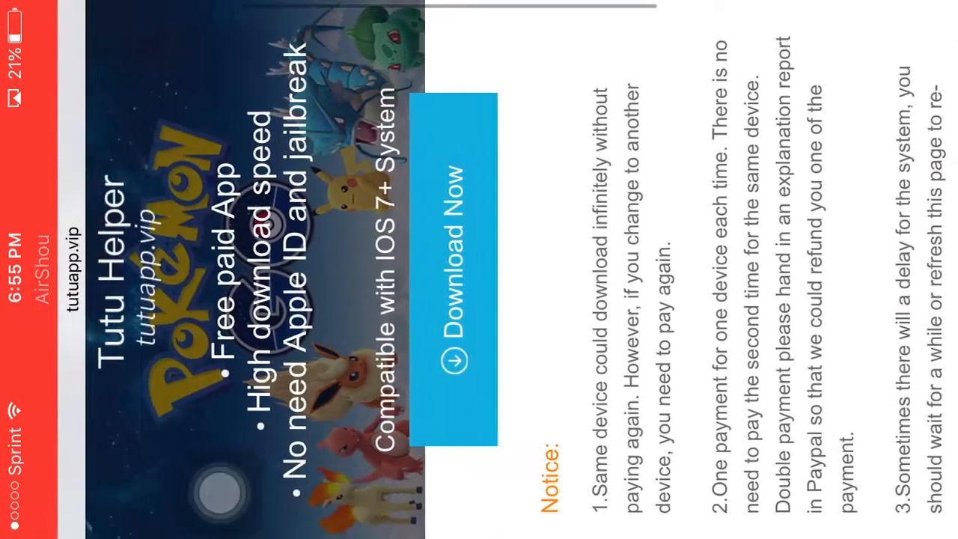
scroll(478, 270, "down", 8)
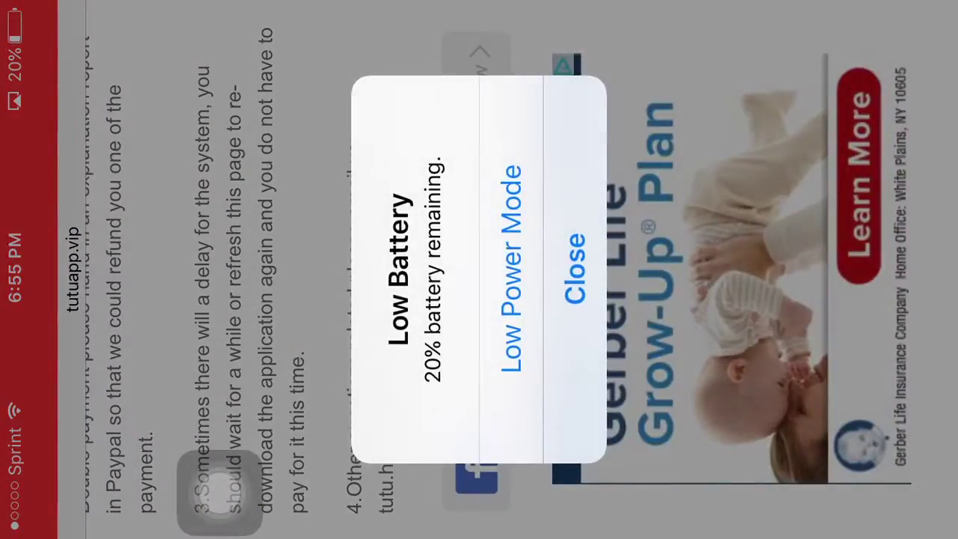
left_click(575, 269)
scroll(479, 269, "up", 6)
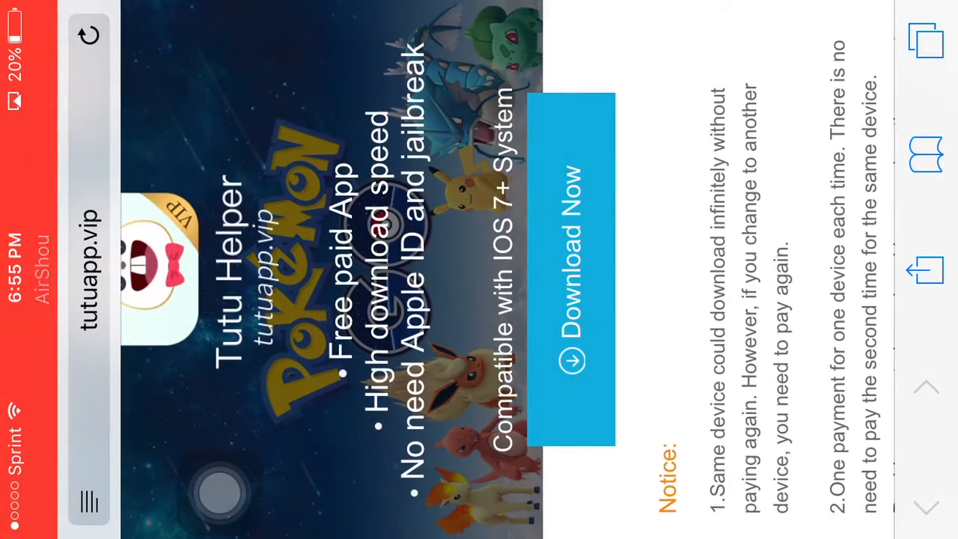
scroll(478, 270, "up", 2)
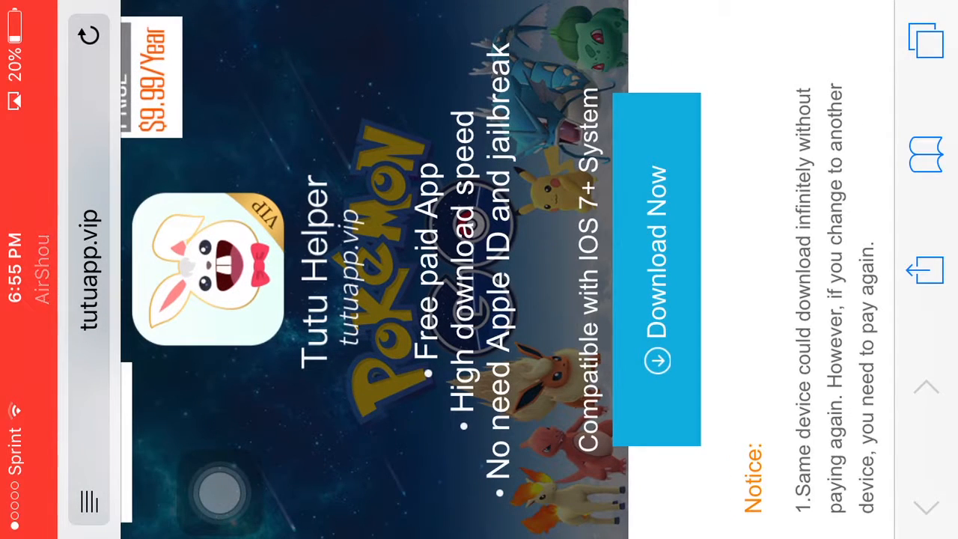
scroll(479, 269, "up", 3)
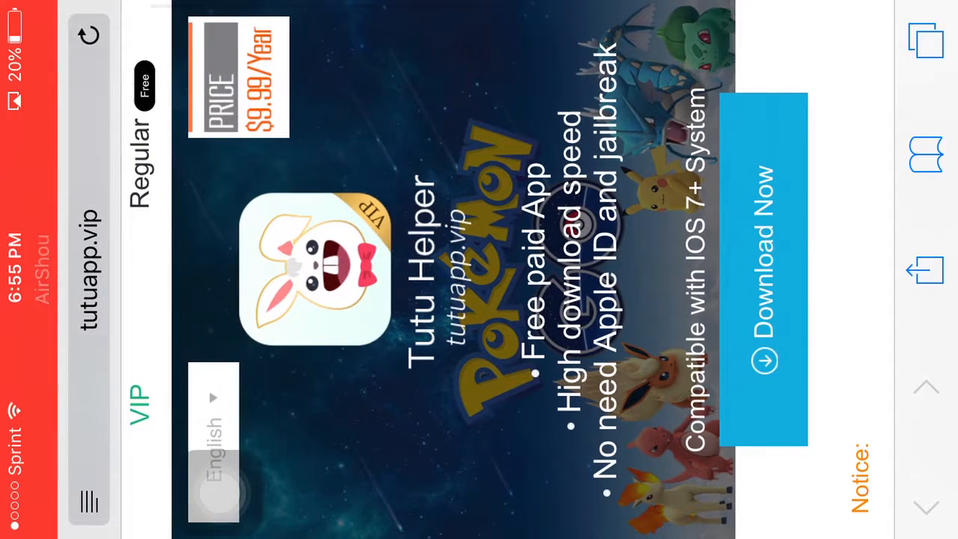
scroll(479, 269, "up", 1)
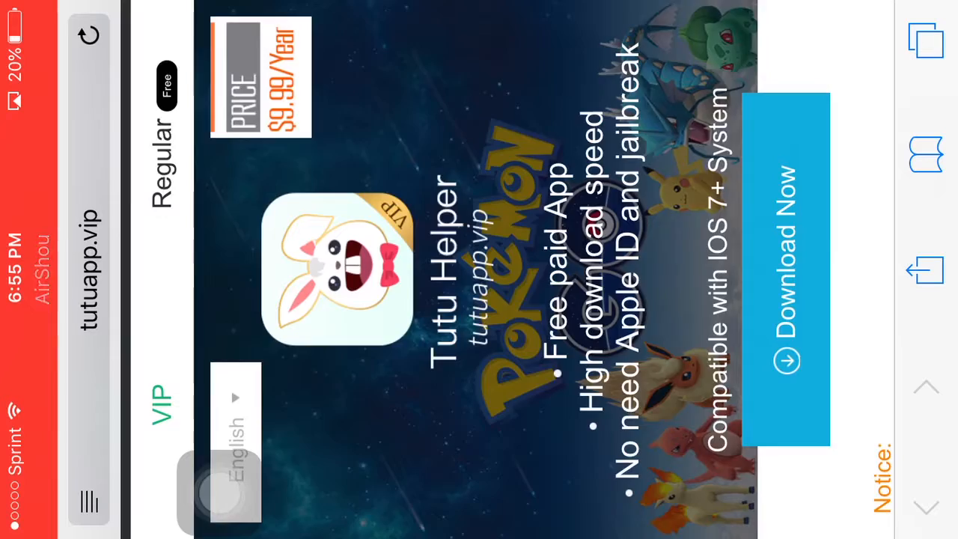
Install the free Regular Tutu Helper version and launch the newly installed app
left_click(163, 165)
scroll(478, 269, "down", 3)
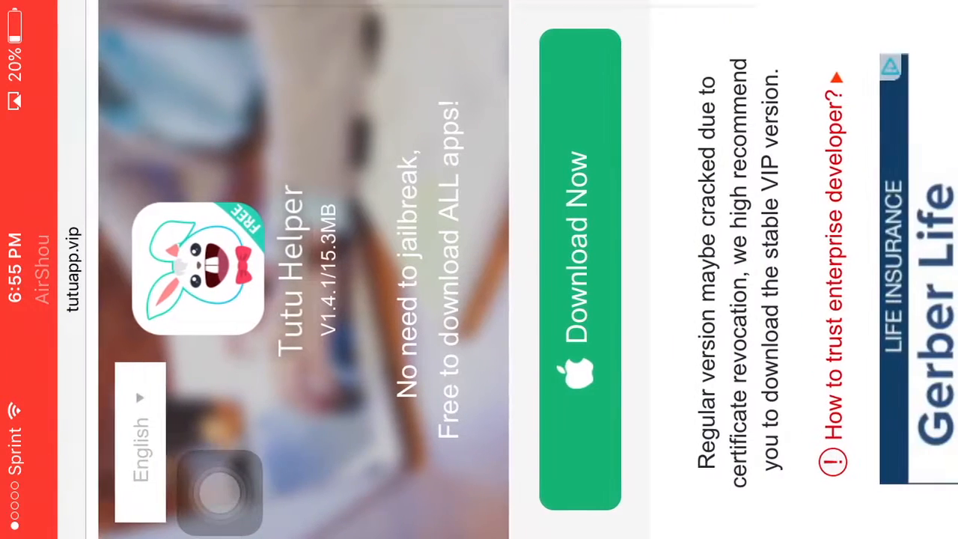
scroll(478, 270, "down", 5)
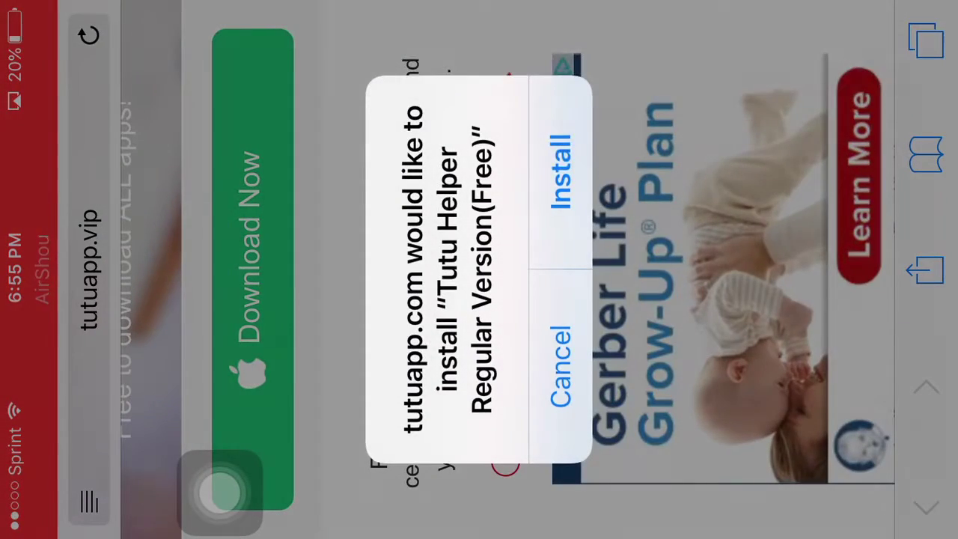
left_click(560, 366)
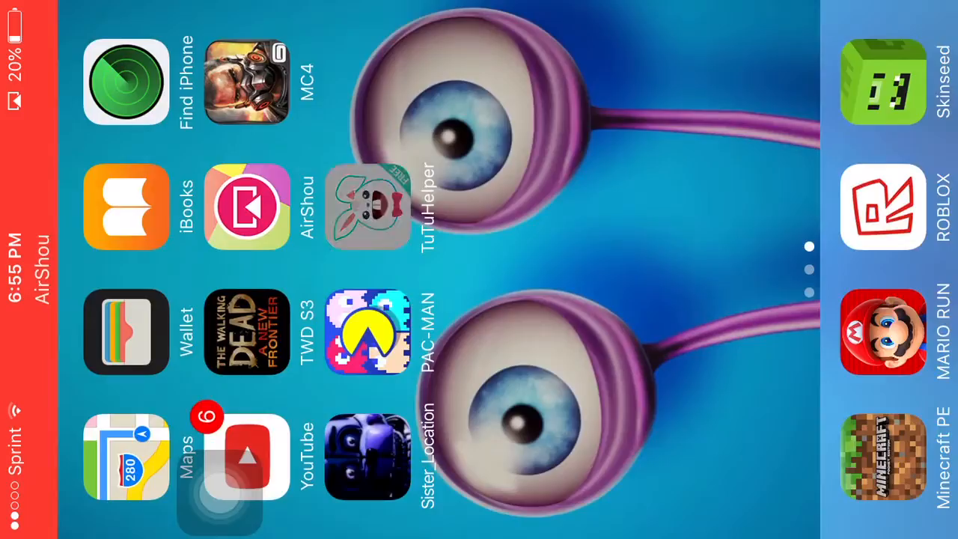
left_click(367, 206)
Browse the wallpaper categories and featured wallpapers, and peek at the account side drawer twice
left_click(914, 485)
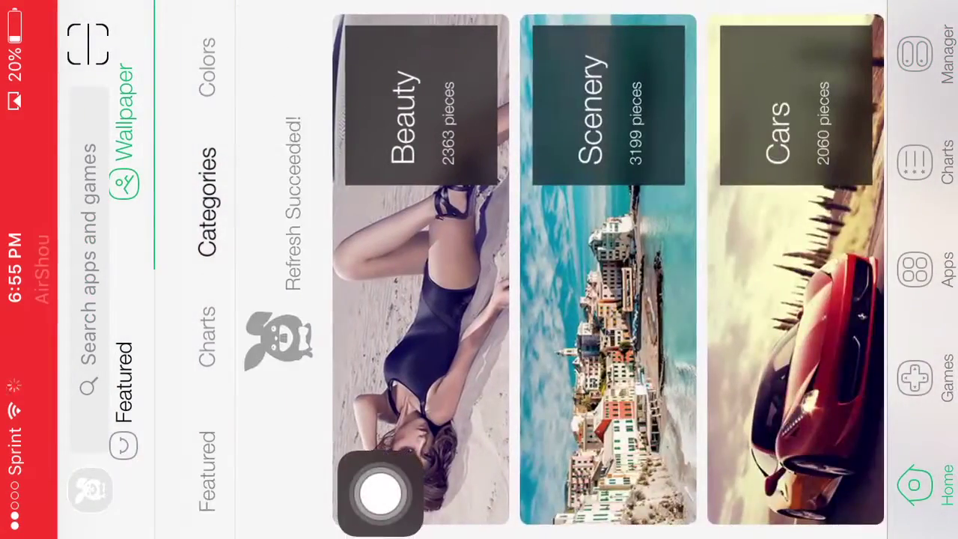
left_click(207, 472)
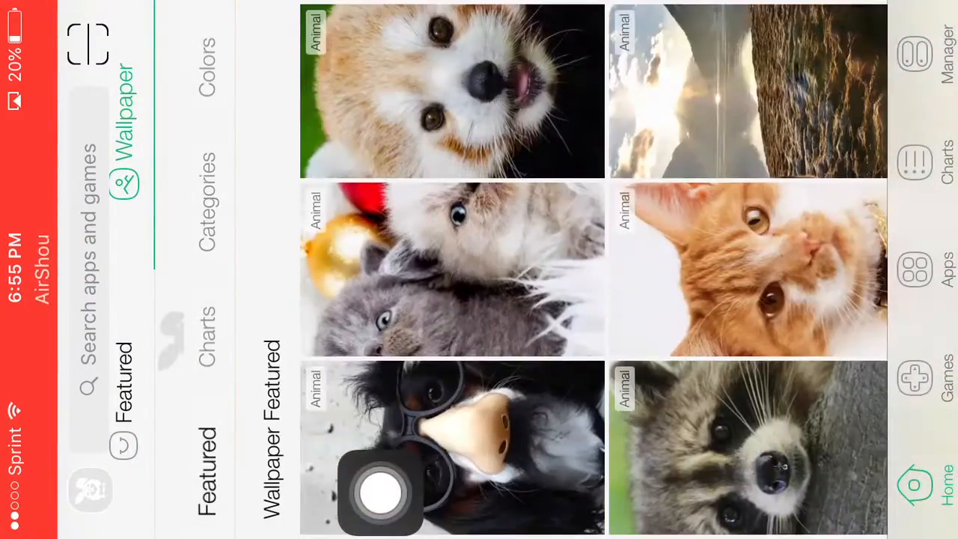
left_click(88, 45)
left_click(150, 269)
left_click(88, 45)
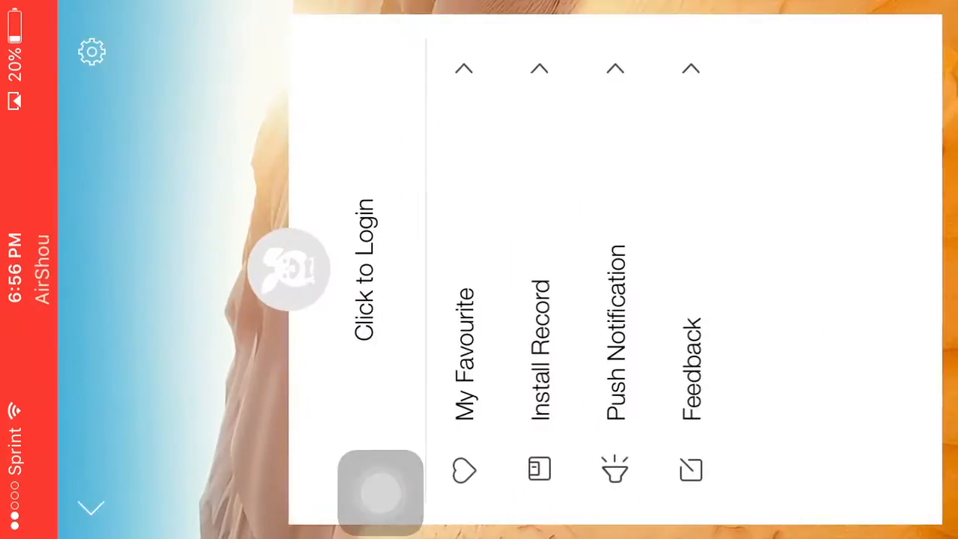
left_click(150, 269)
Show the Featured app catalog in TuTuHelper
left_click(124, 382)
scroll(479, 270, "up", 5)
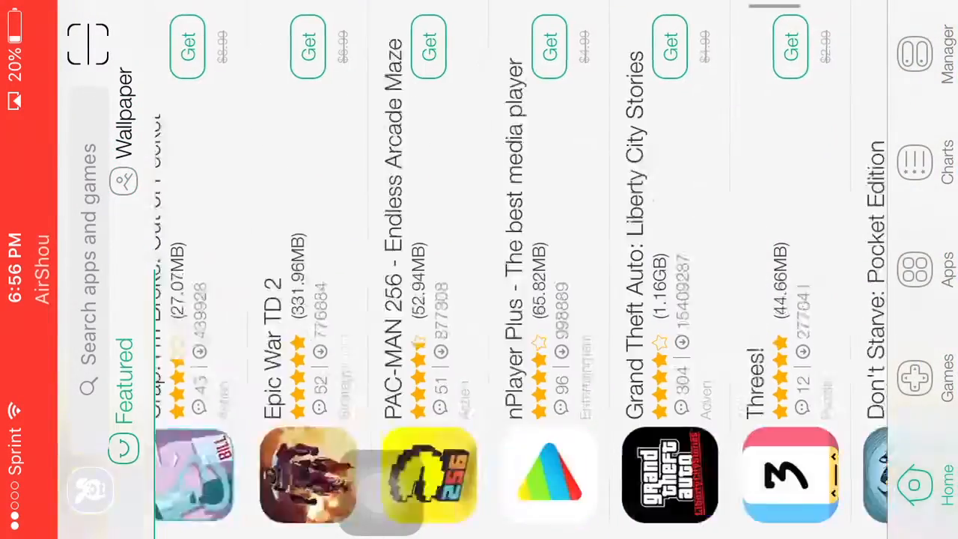
scroll(516, 269, "up", 5)
scroll(516, 269, "up", 5)
scroll(516, 269, "up", 5)
scroll(516, 270, "up", 5)
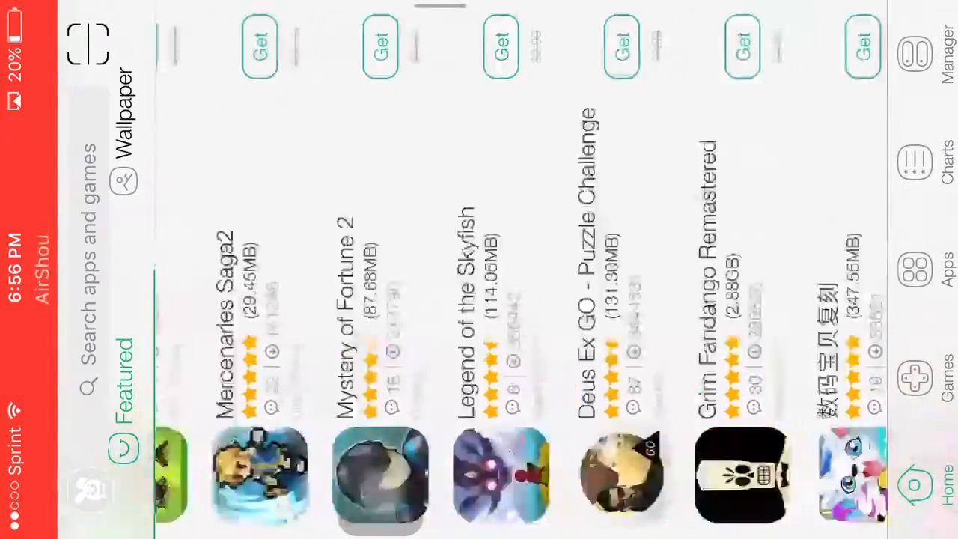
scroll(516, 270, "up", 5)
scroll(516, 269, "up", 5)
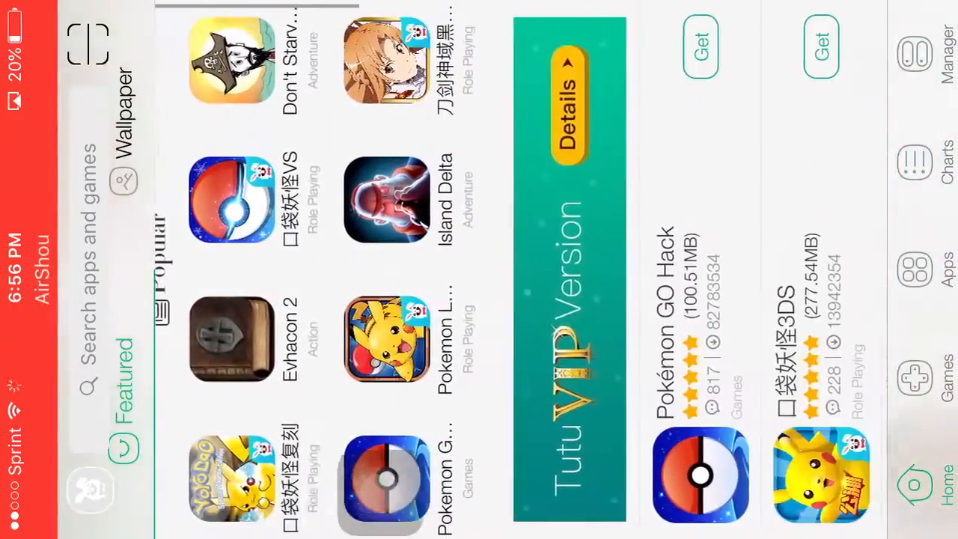
scroll(479, 269, "up", 5)
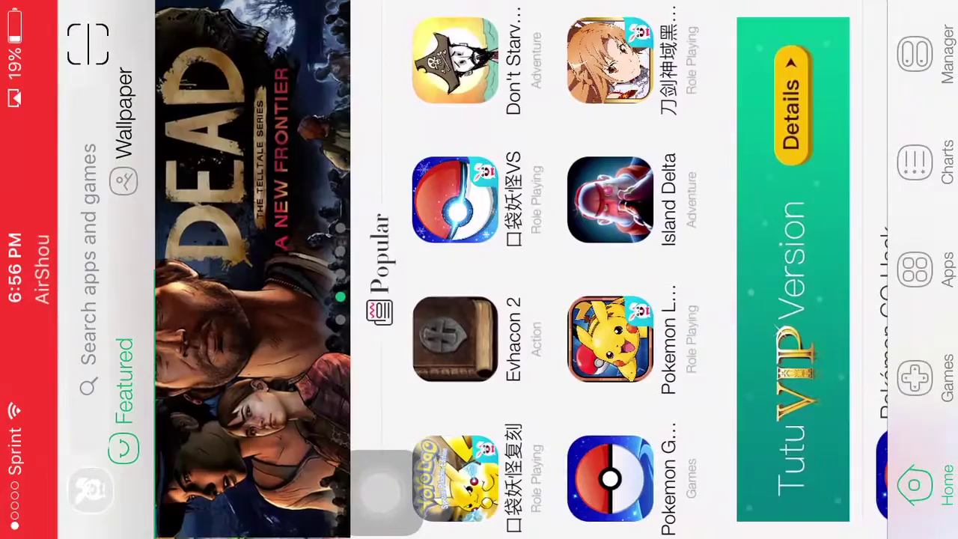
scroll(516, 269, "up", 3)
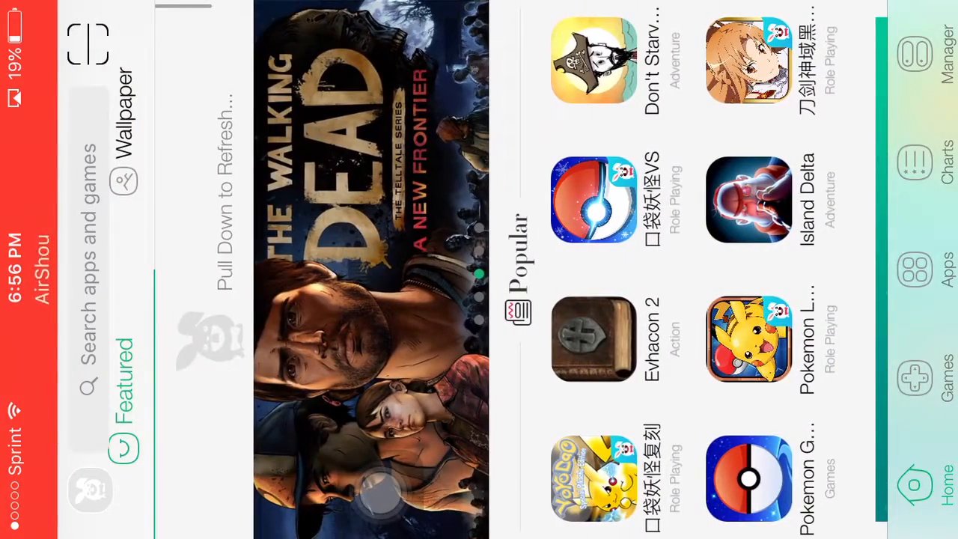
scroll(516, 269, "down", 3)
scroll(516, 269, "up", 5)
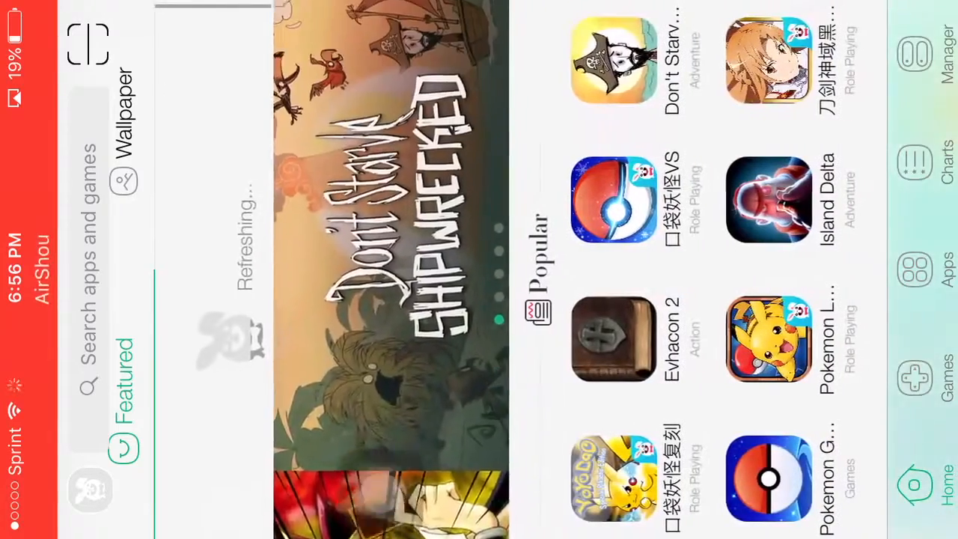
scroll(517, 269, "up", 2)
scroll(516, 269, "down", 2)
scroll(516, 270, "down", 3)
scroll(517, 269, "down", 5)
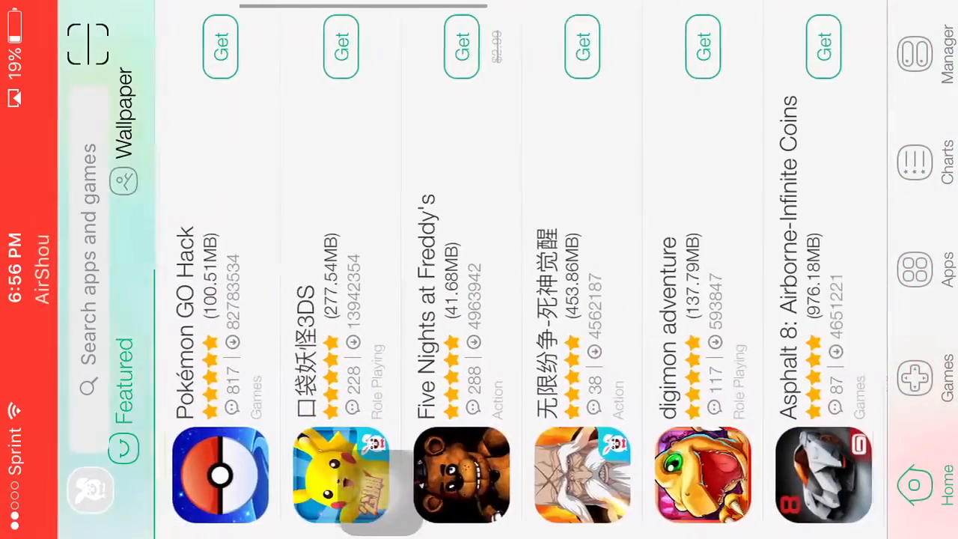
View the Five Nights at Freddy's details, go back, and open the MEGA MAN 5 MOBILE details
left_click(378, 479)
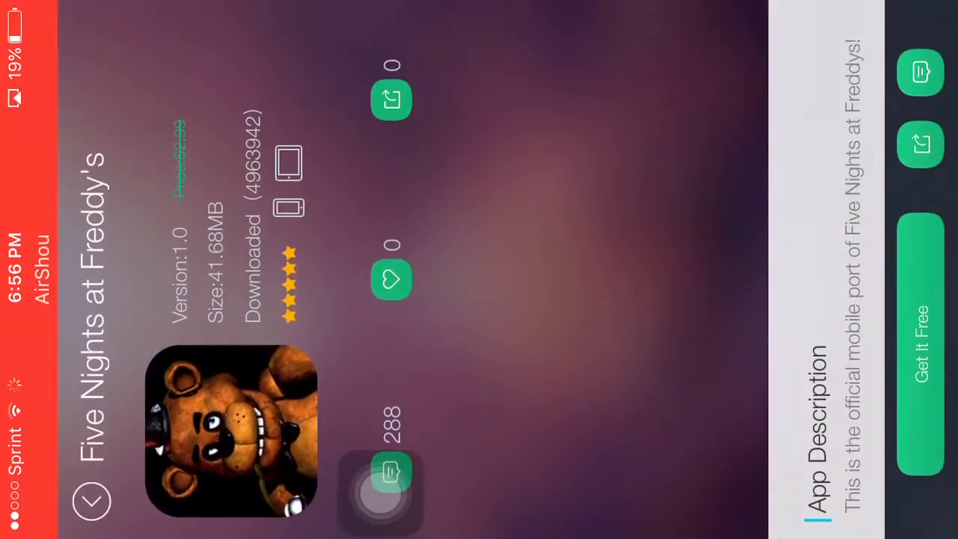
scroll(380, 493, "down", 2)
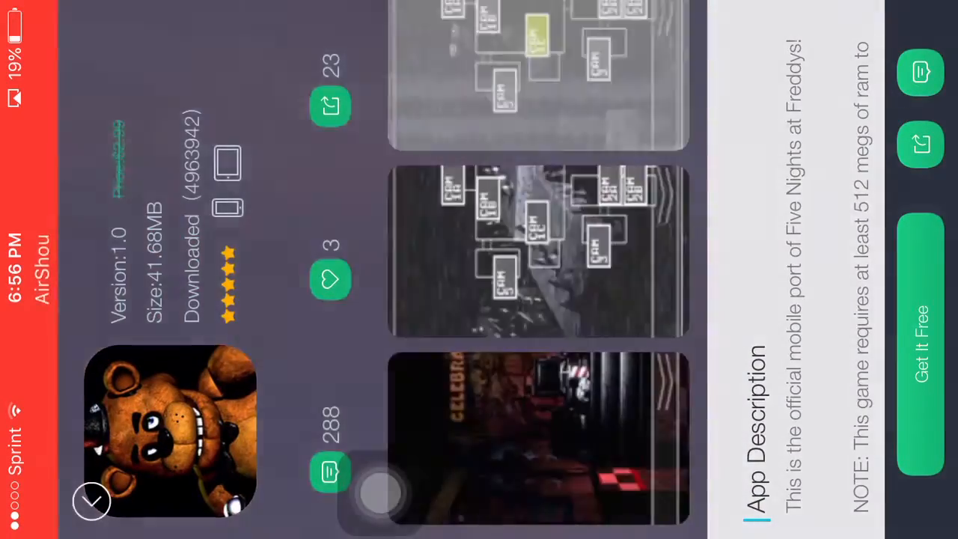
scroll(380, 492, "down", 2)
scroll(456, 300, "down", 3)
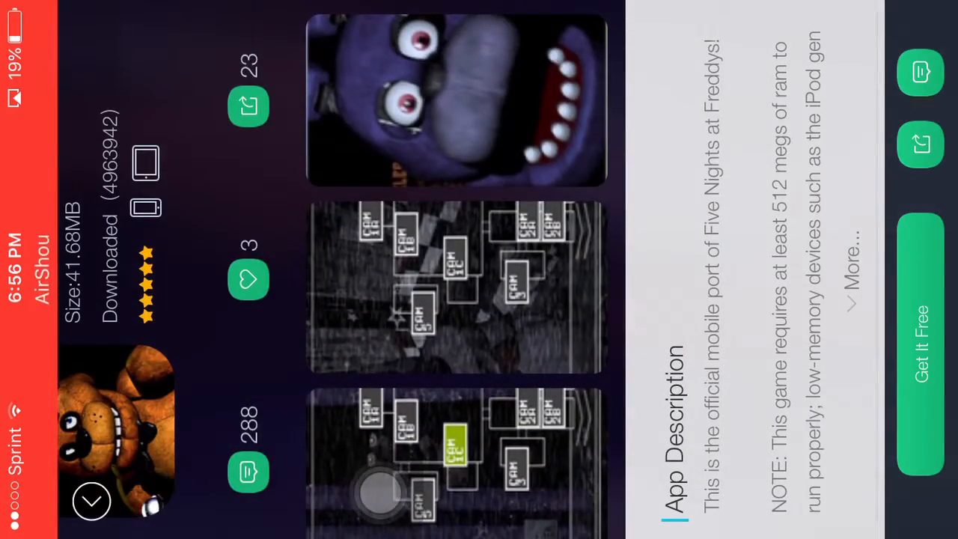
left_click(92, 498)
scroll(380, 486, "down", 10)
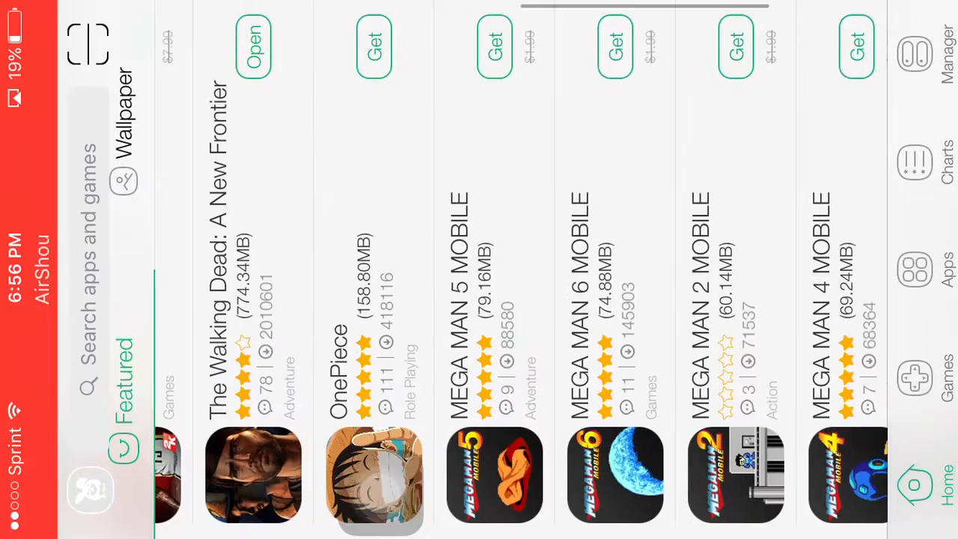
left_click(381, 490)
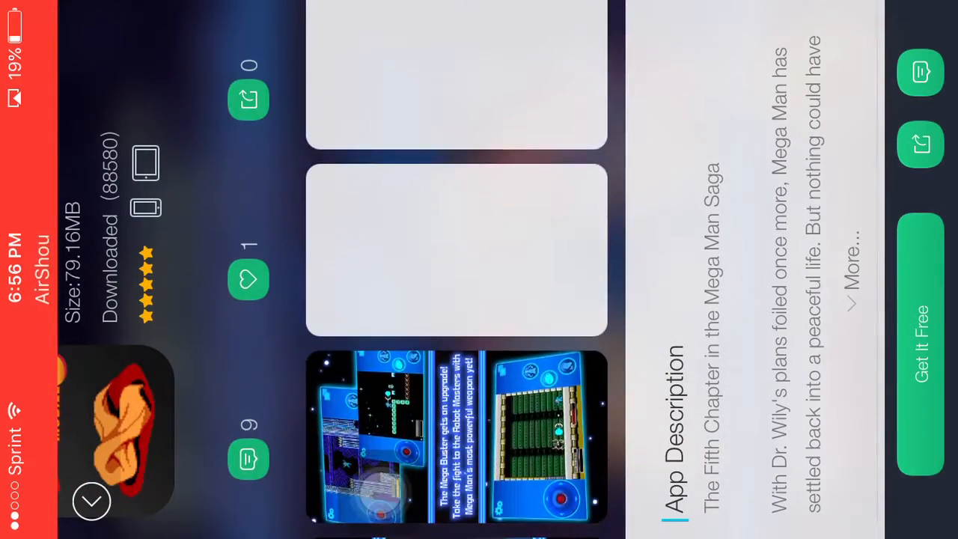
Leave the MEGA MAN 5 MOBILE details for the Featured list
left_click(91, 499)
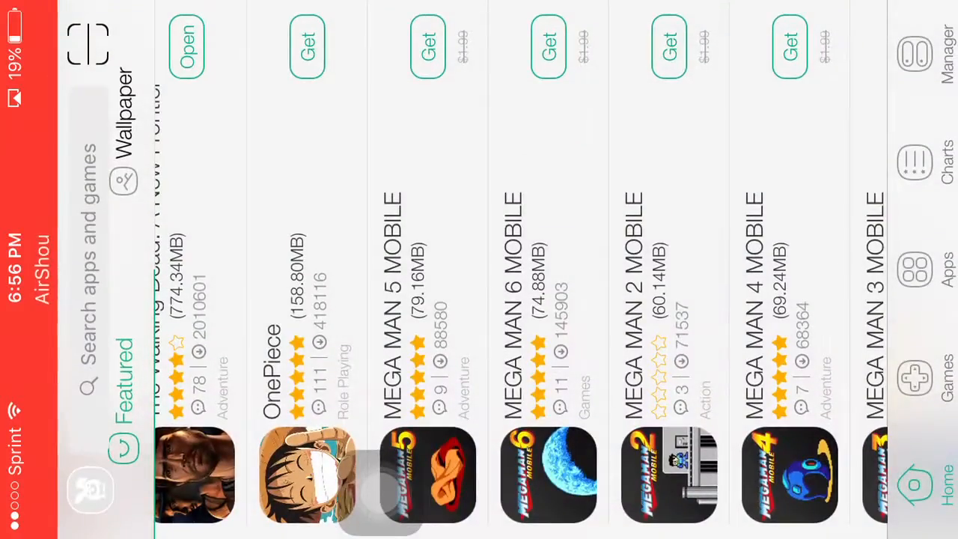
scroll(516, 270, "down", 5)
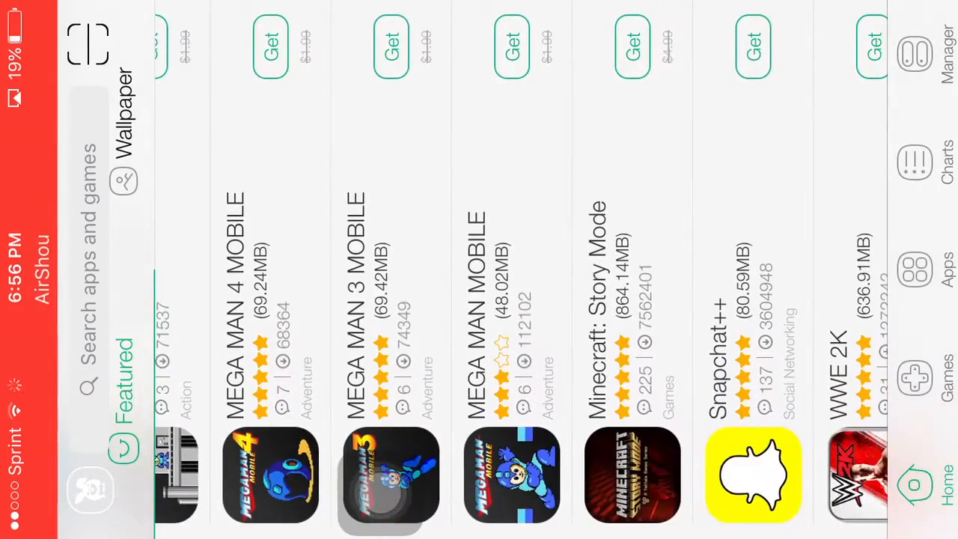
scroll(517, 269, "down", 3)
scroll(516, 269, "down", 4)
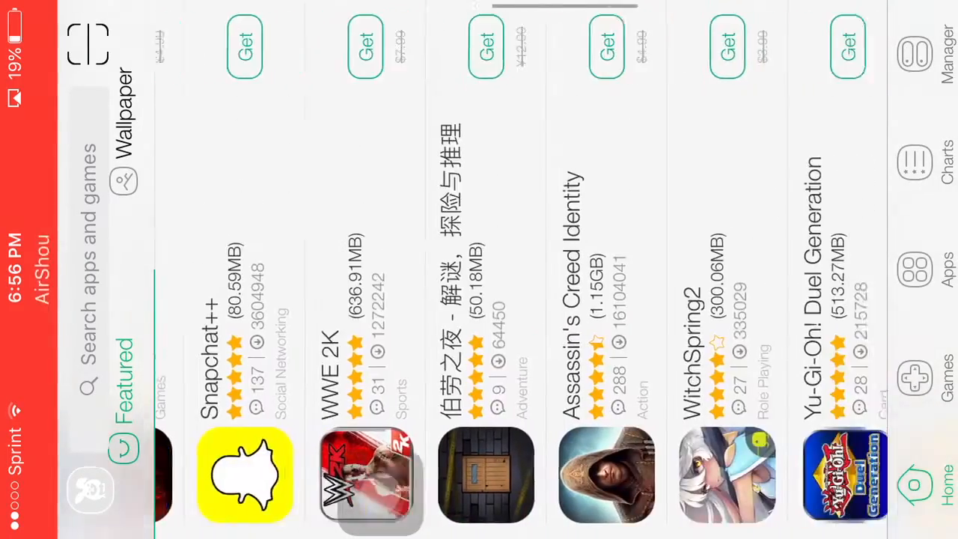
scroll(516, 270, "down", 5)
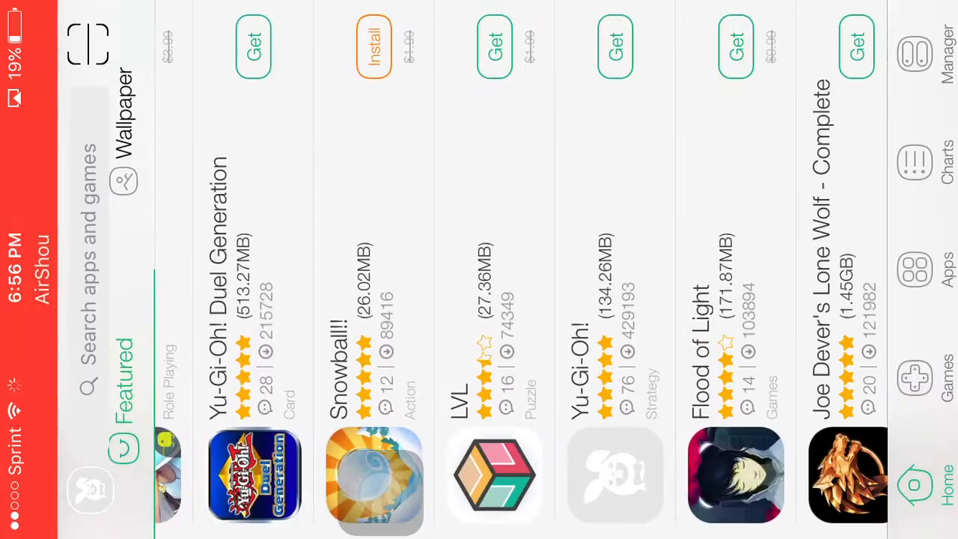
scroll(516, 269, "down", 2)
scroll(517, 270, "down", 3)
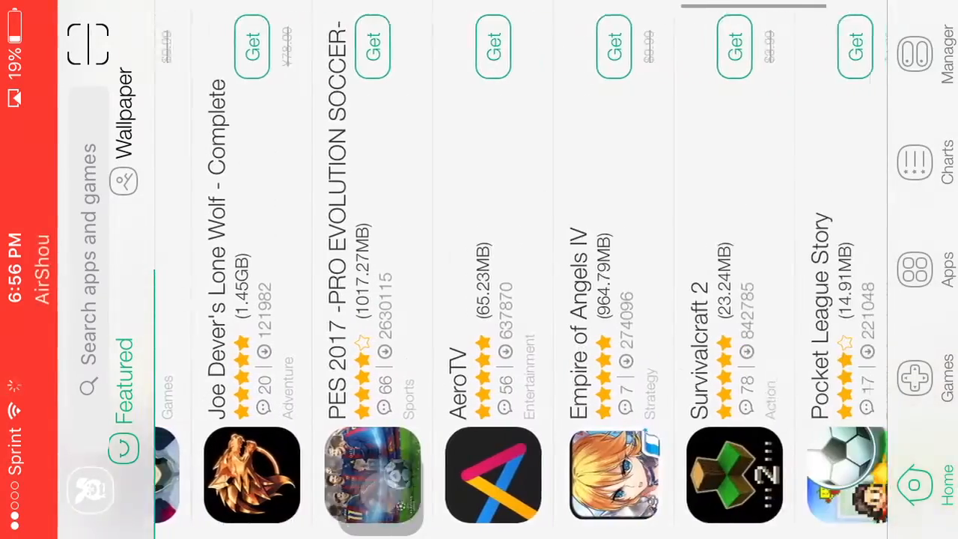
scroll(516, 269, "down", 1)
scroll(516, 269, "down", 1)
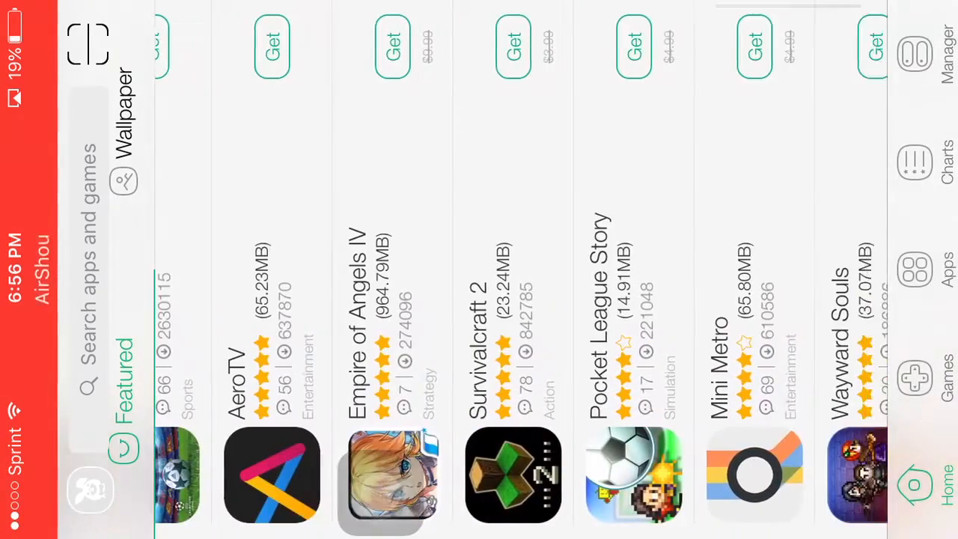
scroll(381, 482, "down", 2)
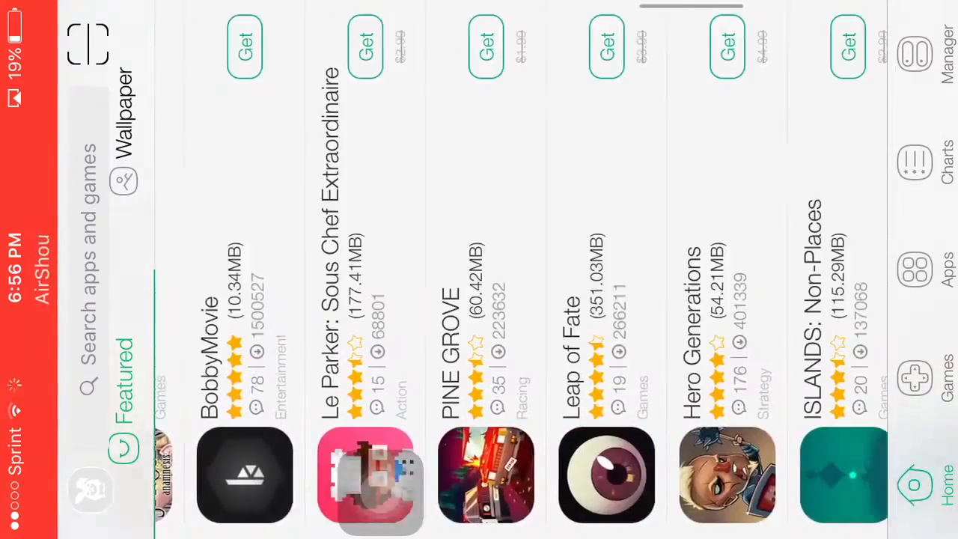
scroll(479, 299, "down", 1)
View the Leap of Fate details, return to the catalog, and open the 丢失的魔典：被盗的王国 details
left_click(453, 299)
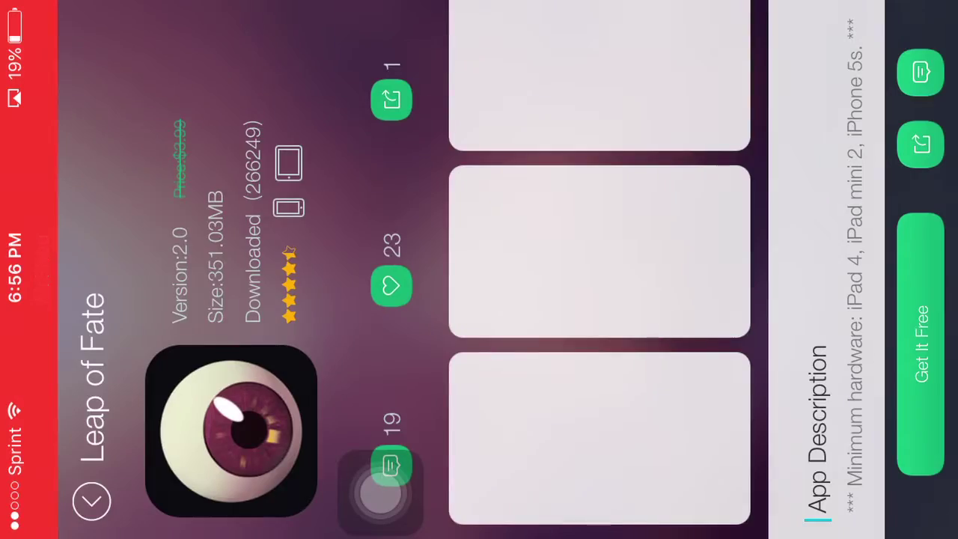
left_click(92, 500)
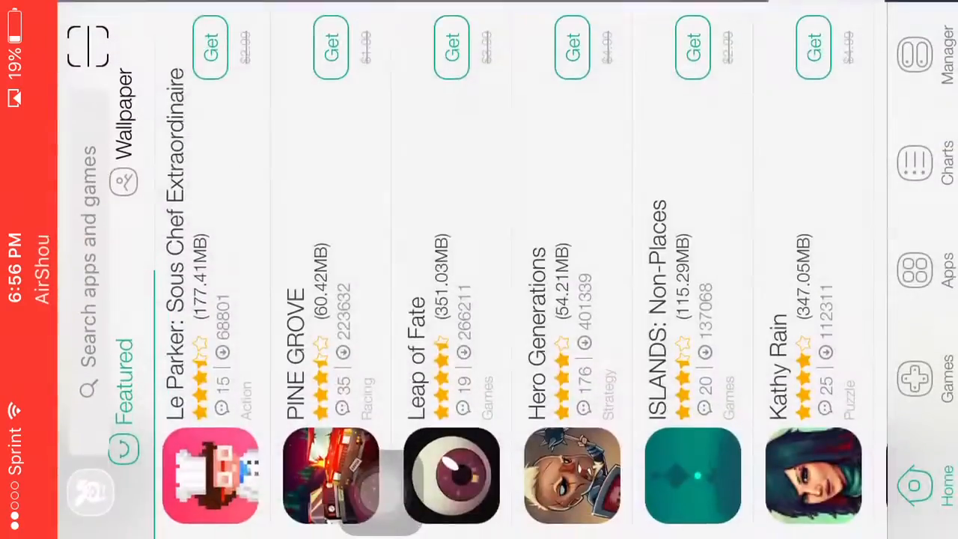
scroll(479, 299, "down", 5)
scroll(479, 299, "down", 1)
scroll(479, 300, "up", 2)
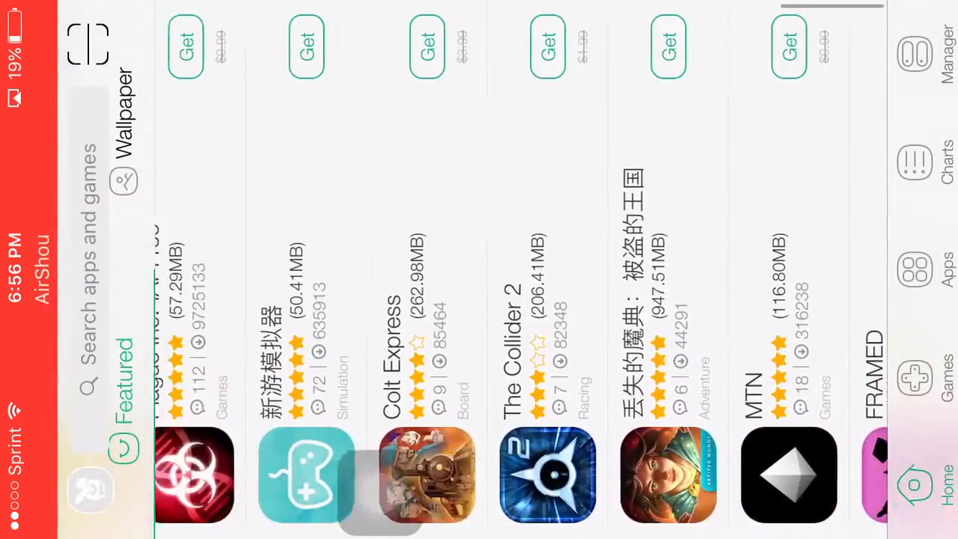
scroll(478, 299, "down", 2)
scroll(479, 299, "down", 2)
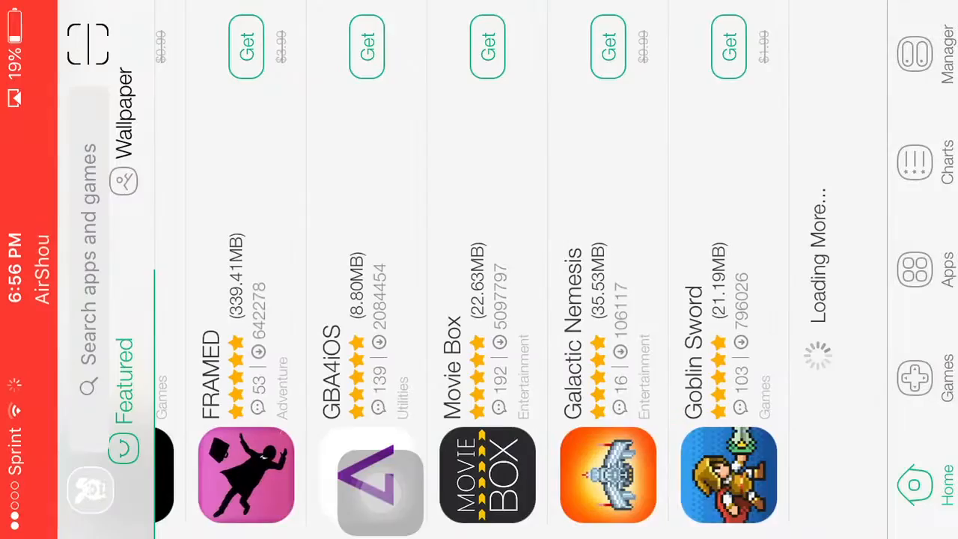
scroll(479, 300, "down", 1)
scroll(478, 299, "down", 3)
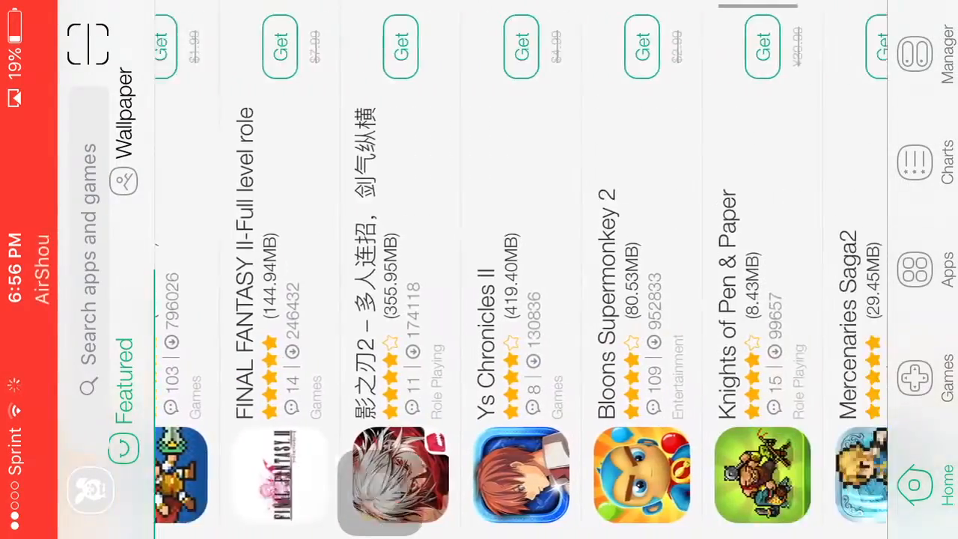
scroll(479, 299, "up", 5)
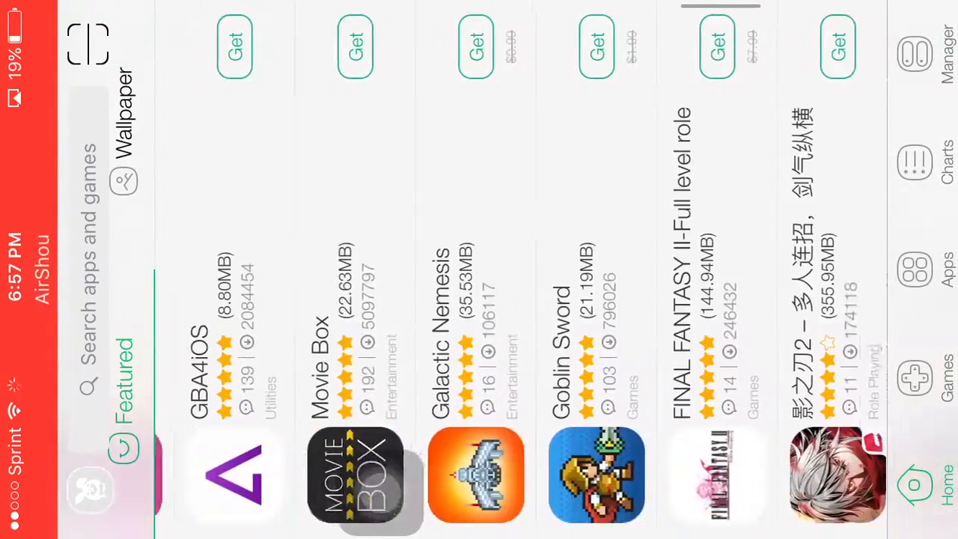
left_click(482, 225)
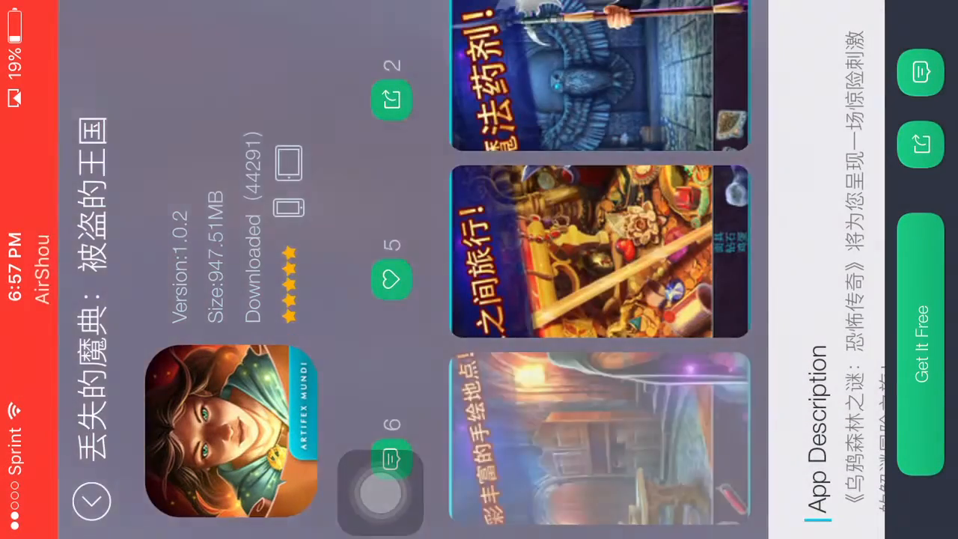
Browse down the Featured list, peeking at Space Marshals, Neon Chrome and PAC-MAN 256 details along the way
left_click(92, 500)
scroll(479, 299, "down", 10)
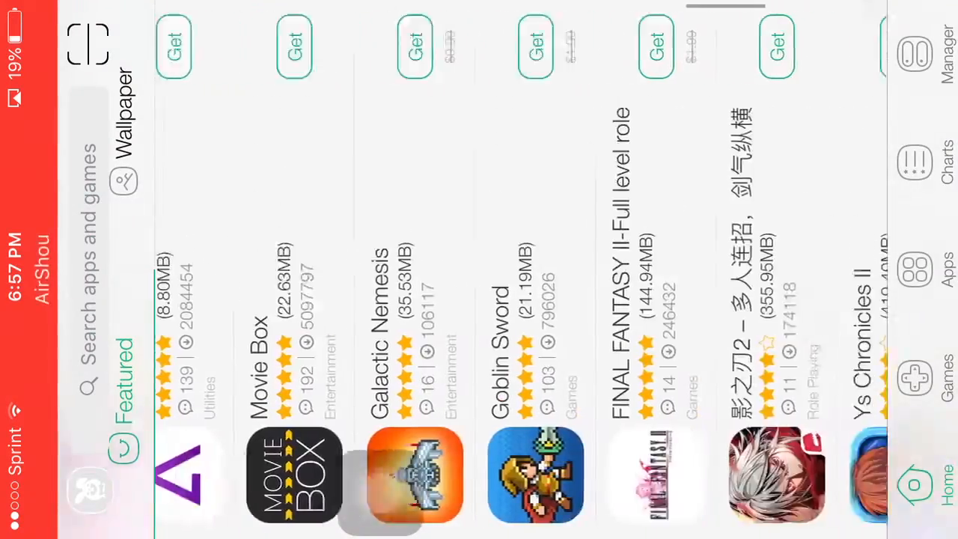
scroll(479, 299, "down", 2)
scroll(524, 270, "down", 3)
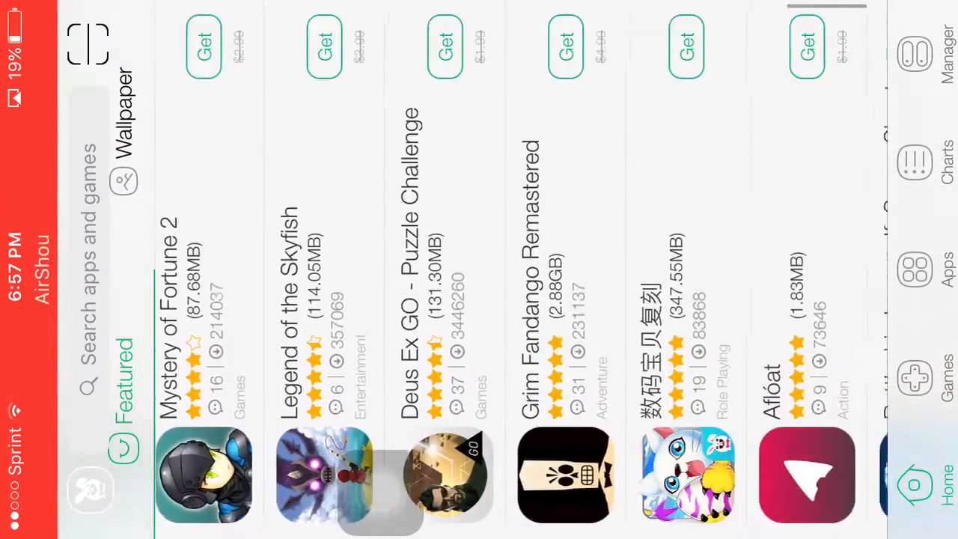
scroll(524, 270, "down", 3)
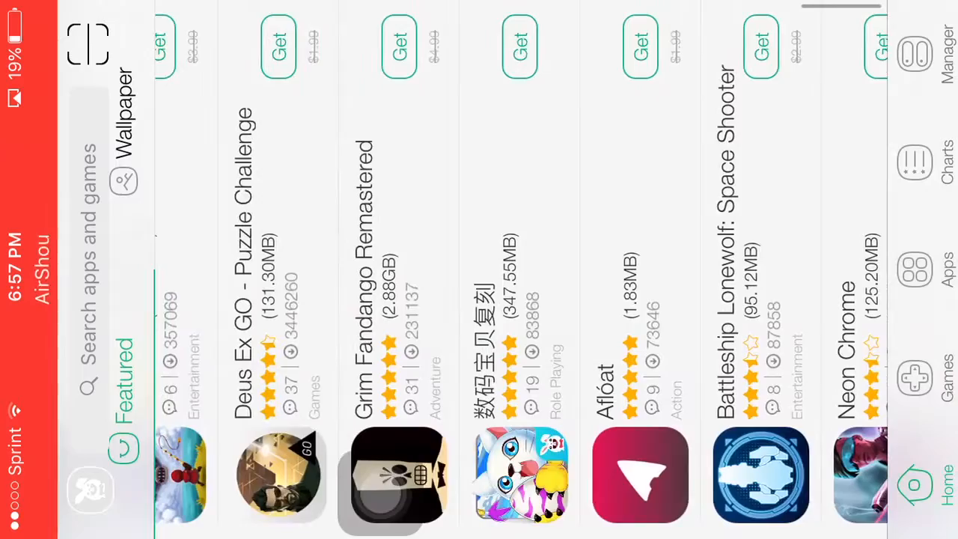
scroll(524, 270, "down", 3)
scroll(523, 269, "down", 2)
scroll(524, 269, "down", 2)
scroll(524, 269, "down", 1)
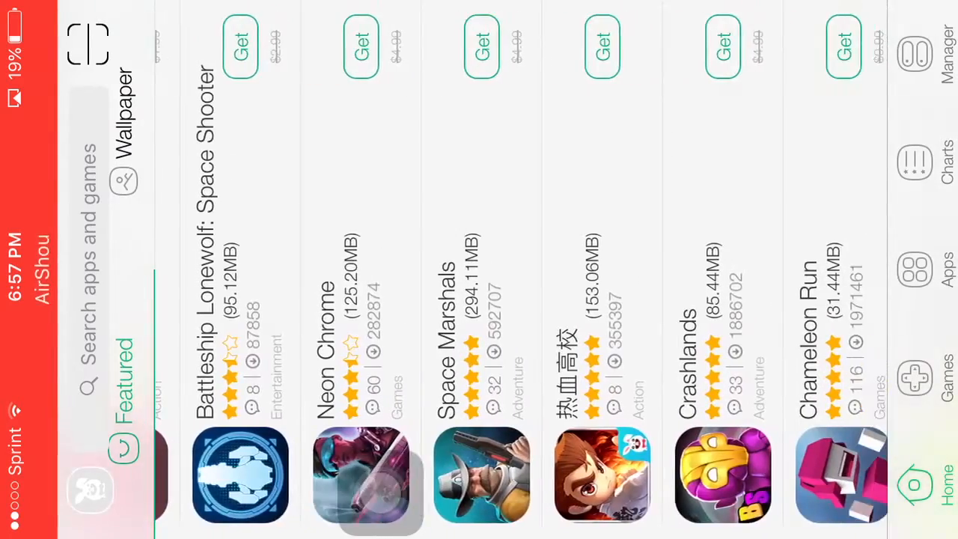
scroll(524, 269, "down", 3)
left_click(329, 322)
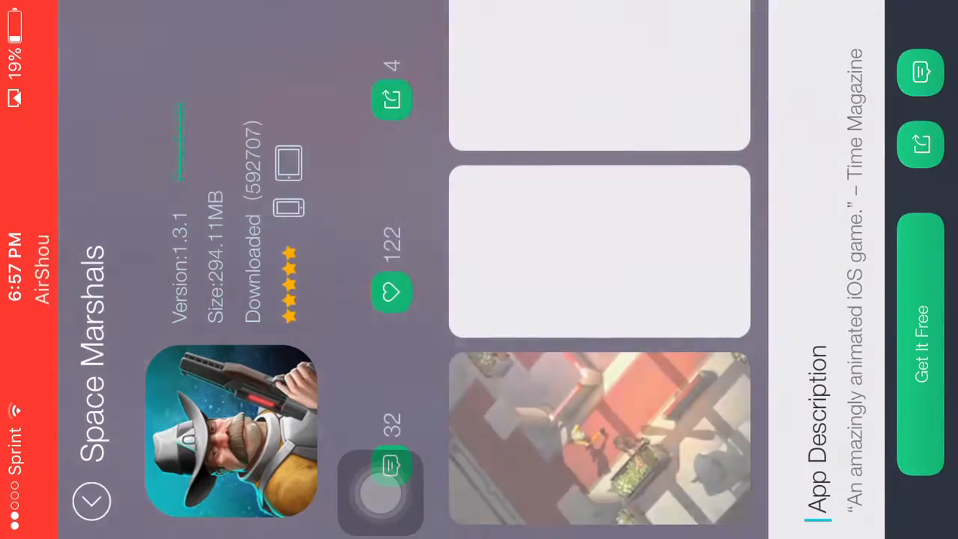
scroll(412, 269, "down", 3)
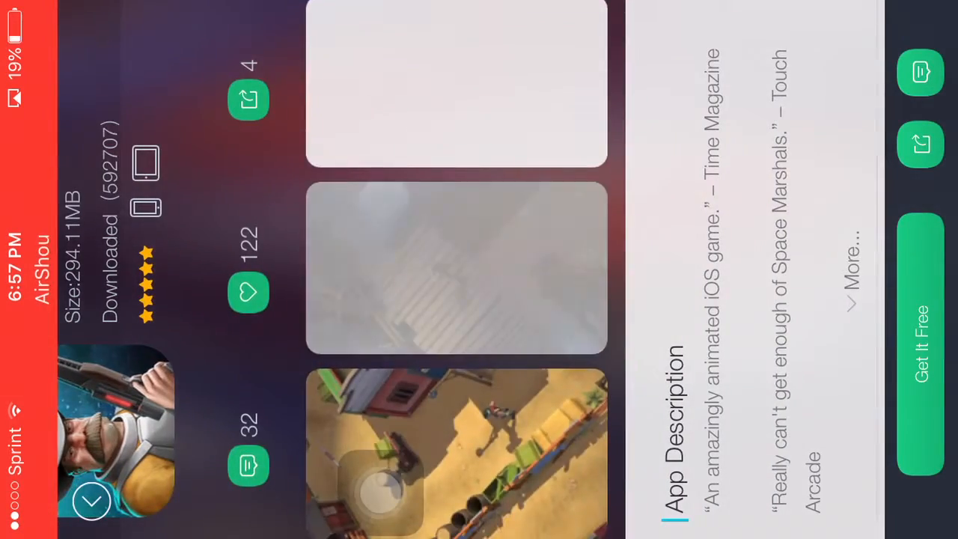
left_click(91, 500)
left_click(210, 472)
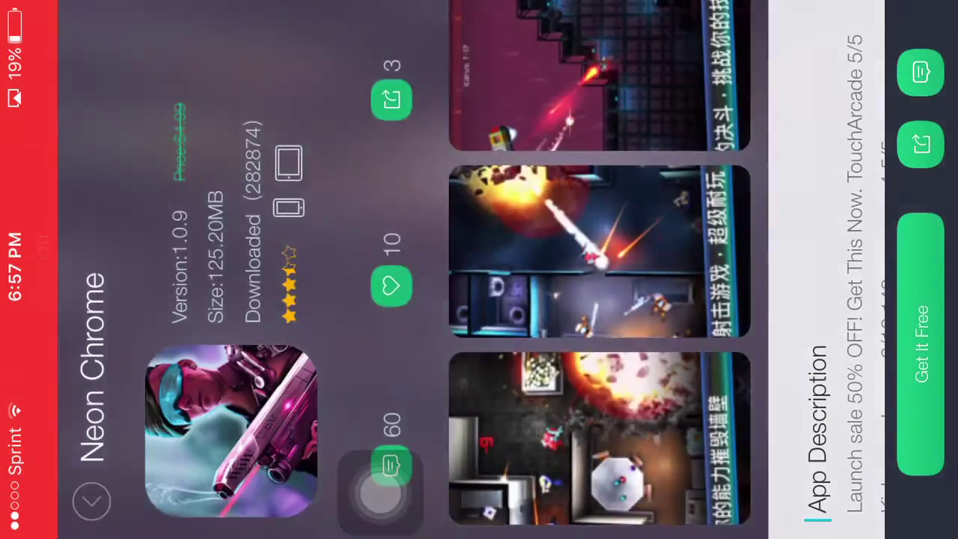
left_click(91, 500)
scroll(479, 299, "down", 2)
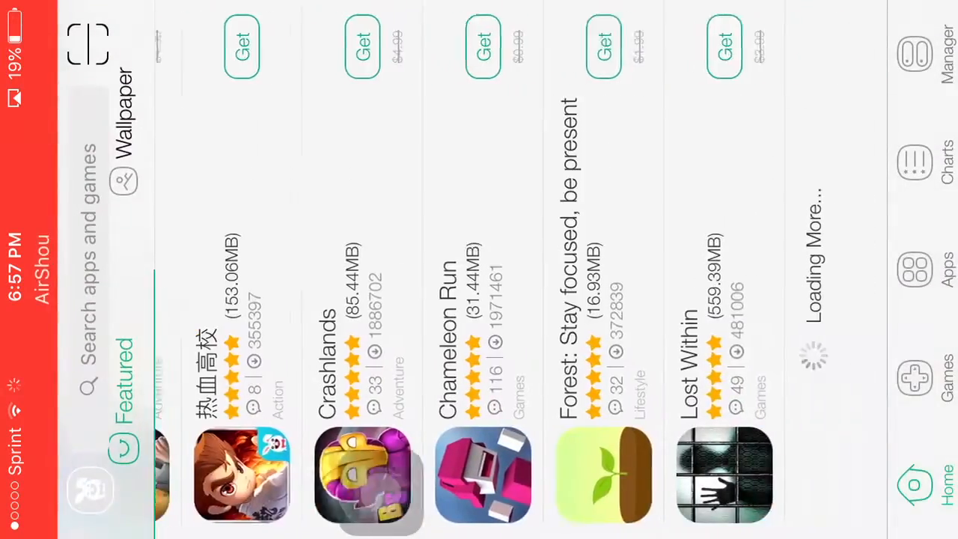
scroll(523, 300, "down", 3)
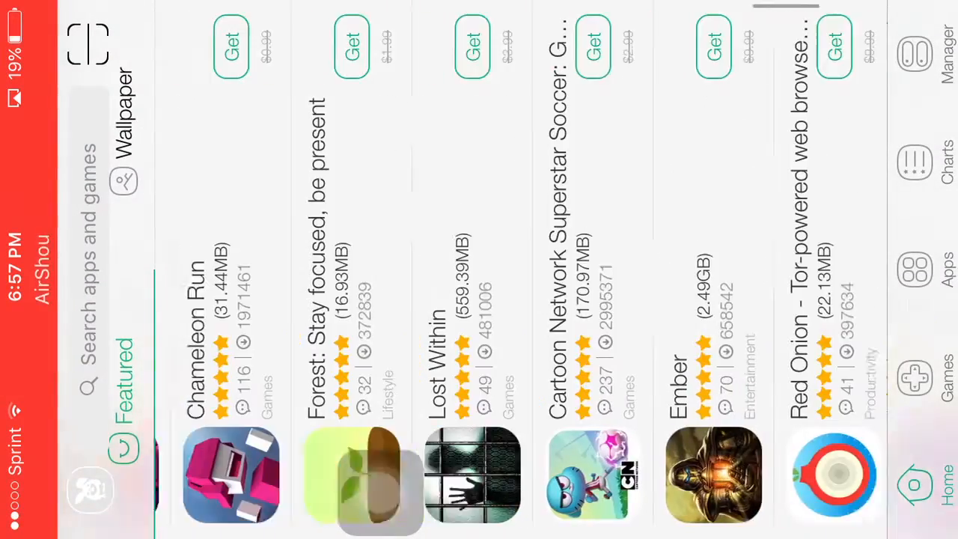
scroll(524, 299, "down", 3)
scroll(523, 299, "down", 3)
scroll(524, 300, "down", 3)
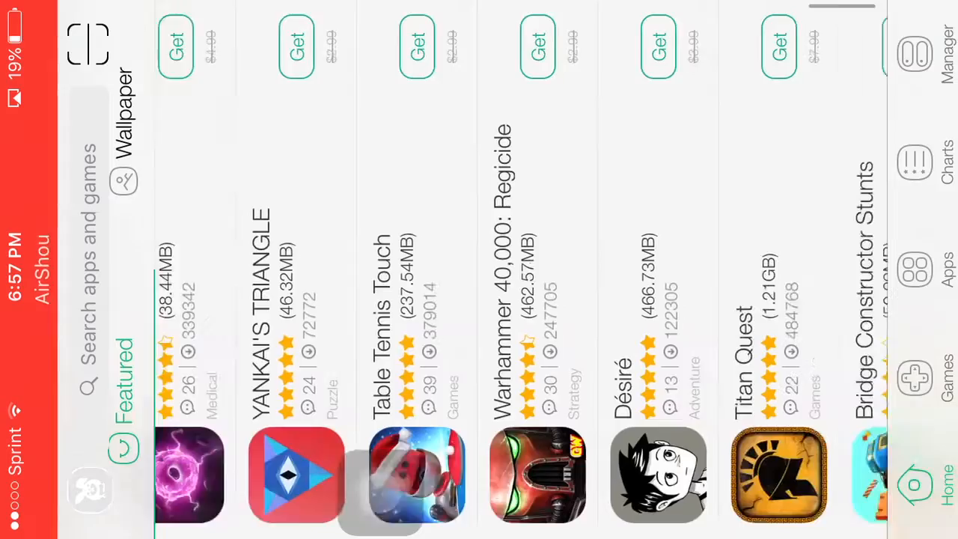
scroll(524, 299, "down", 3)
scroll(523, 300, "down", 3)
scroll(524, 299, "down", 3)
scroll(524, 299, "down", 3)
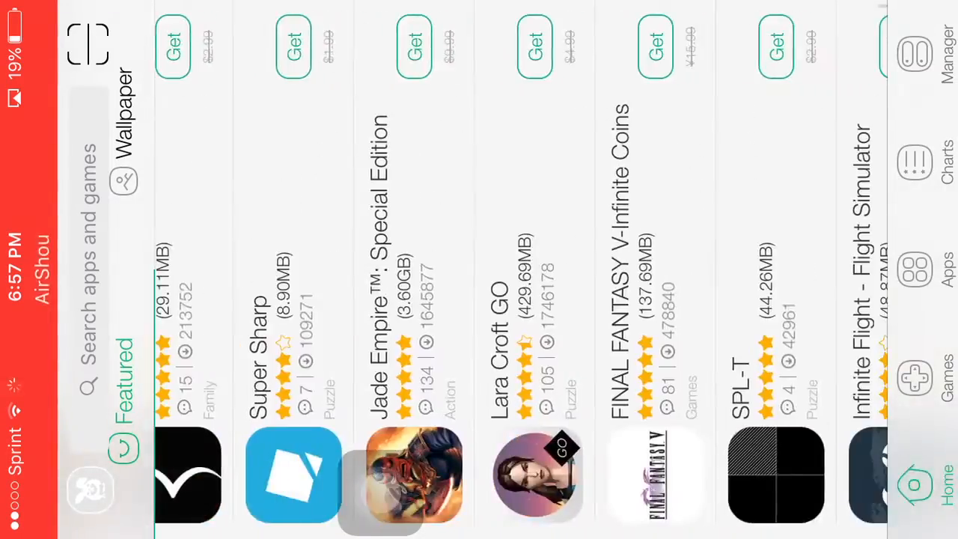
scroll(524, 299, "down", 2)
scroll(524, 299, "down", 3)
scroll(524, 299, "down", 3)
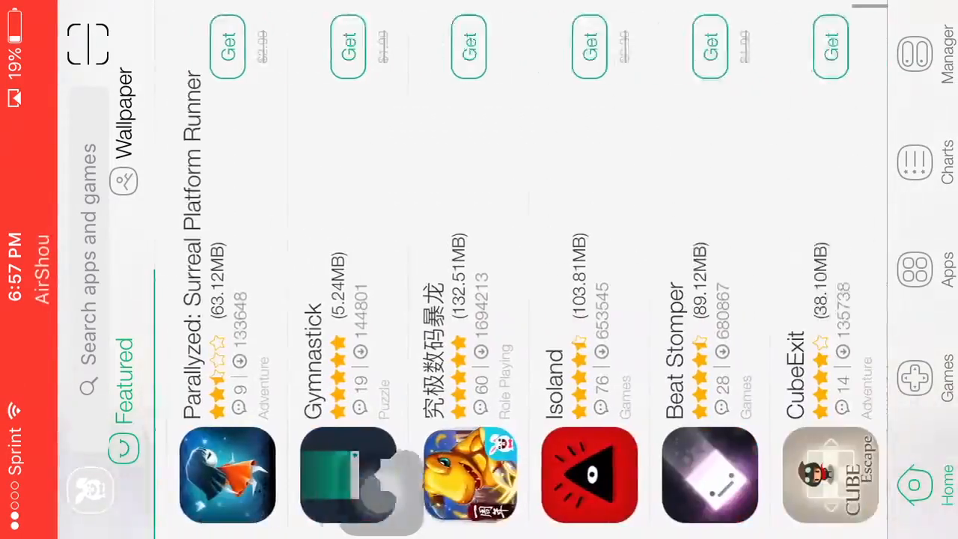
scroll(523, 299, "down", 2)
scroll(524, 299, "down", 3)
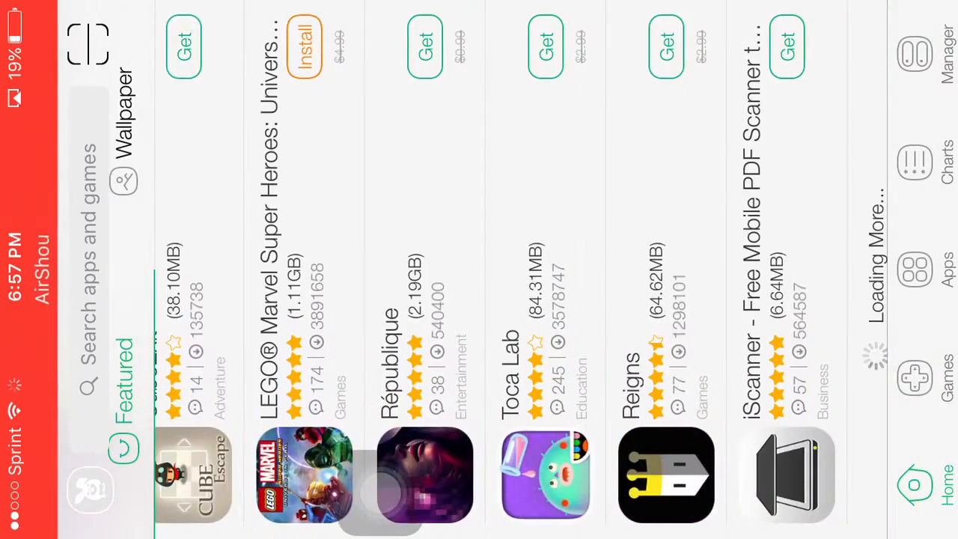
scroll(524, 299, "down", 2)
scroll(523, 299, "down", 3)
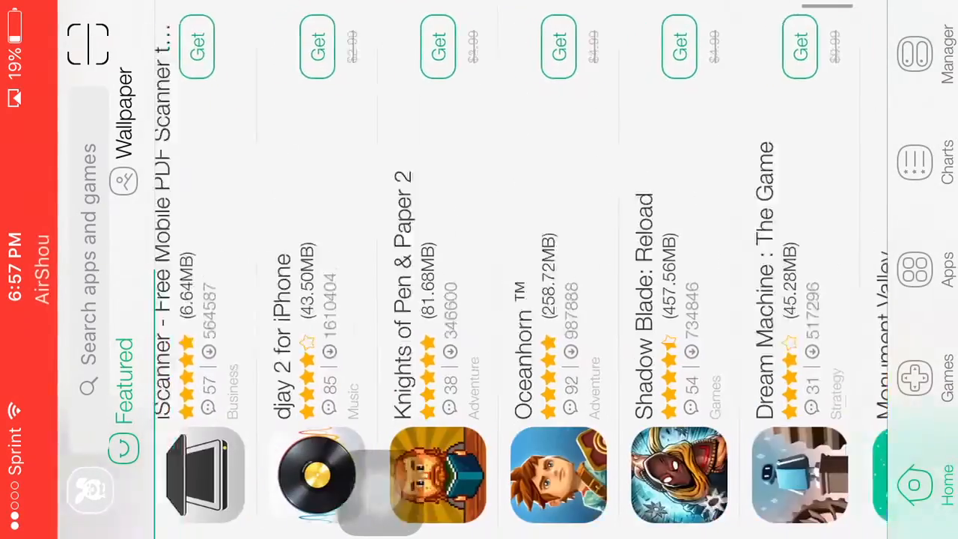
scroll(524, 299, "down", 3)
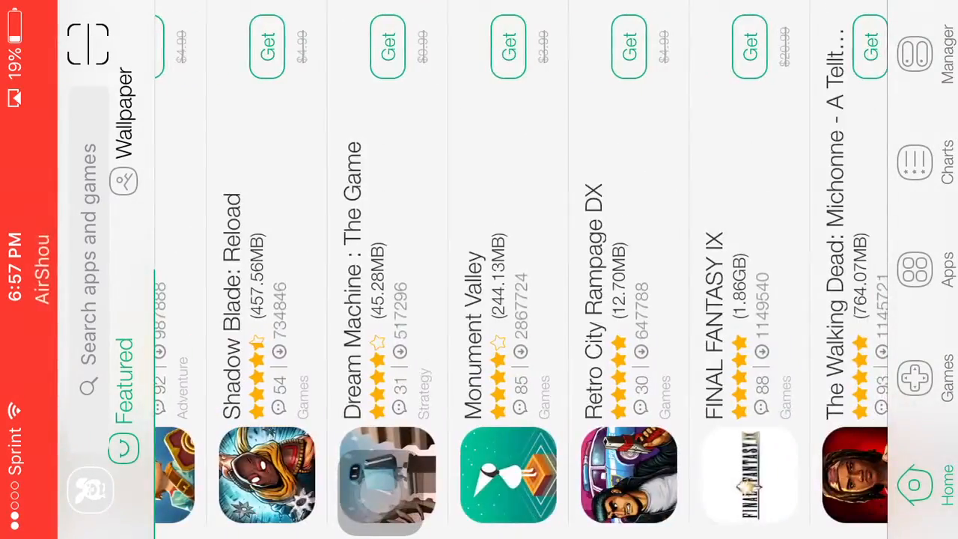
scroll(523, 299, "down", 3)
scroll(380, 492, "down", 2)
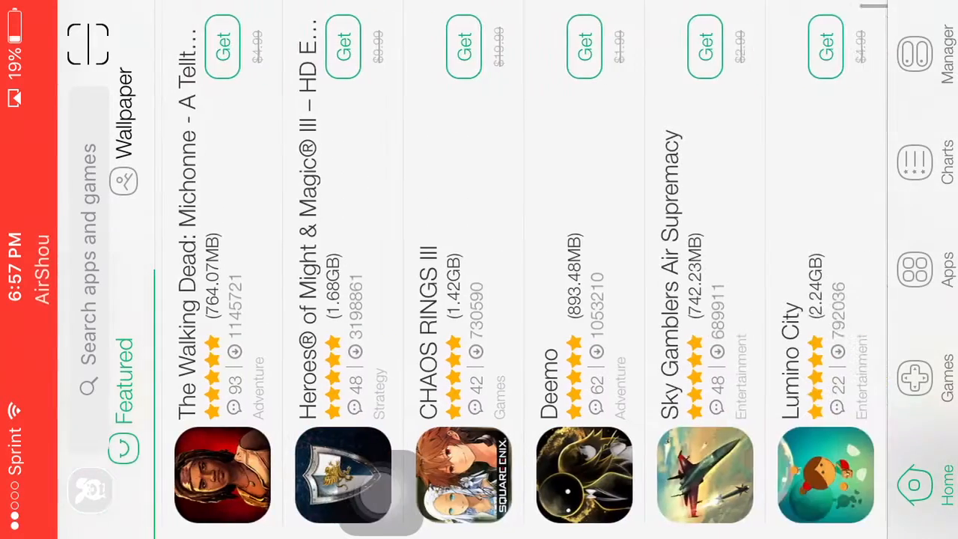
scroll(523, 299, "down", 3)
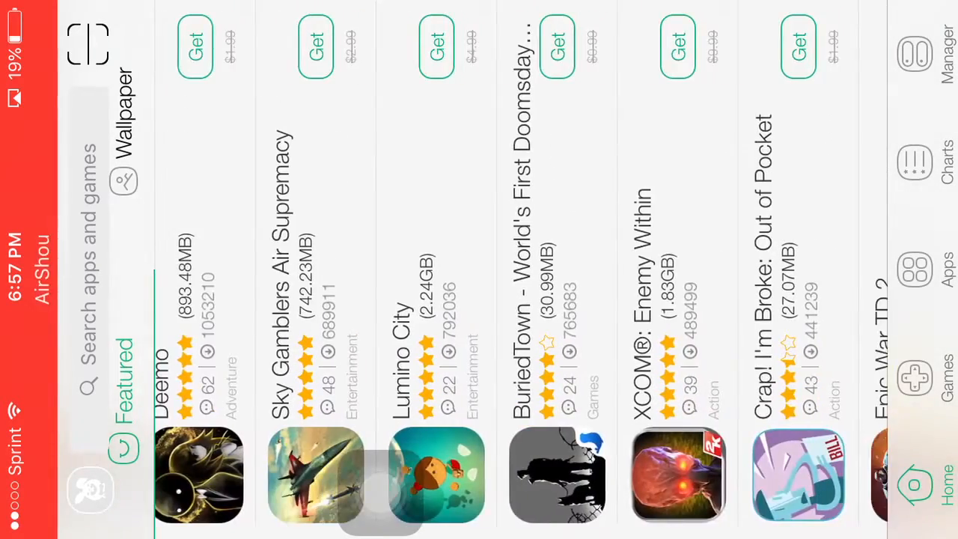
scroll(380, 486, "down", 2)
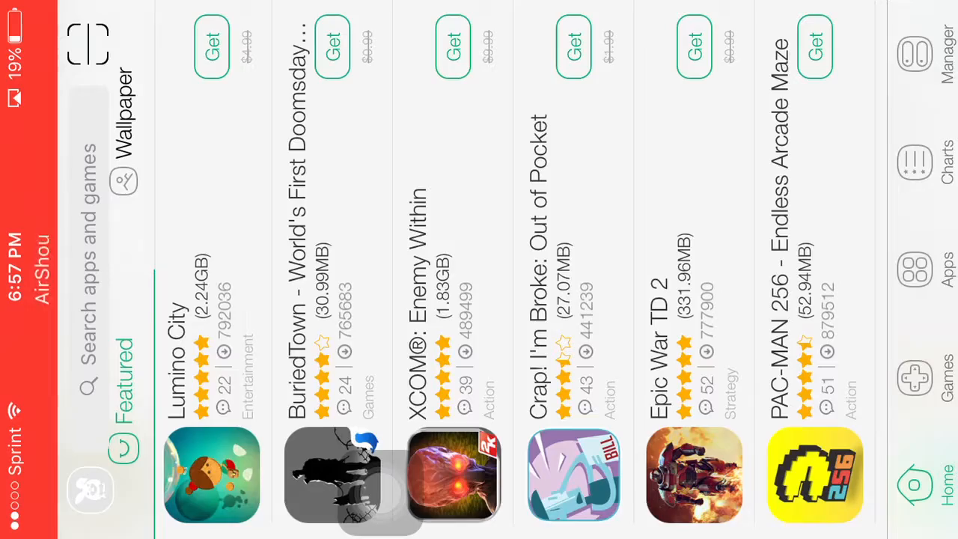
scroll(524, 299, "down", 2)
left_click(621, 300)
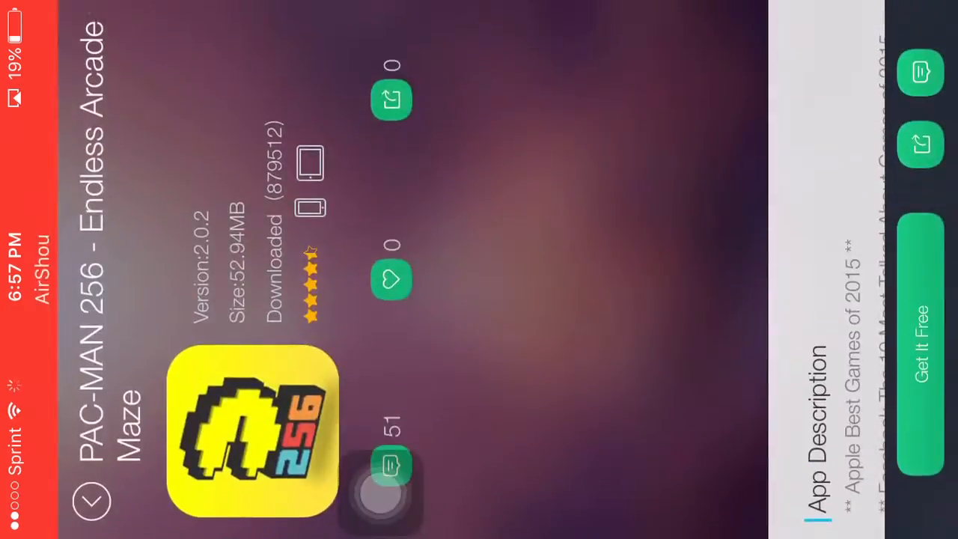
left_click(86, 481)
scroll(524, 299, "down", 4)
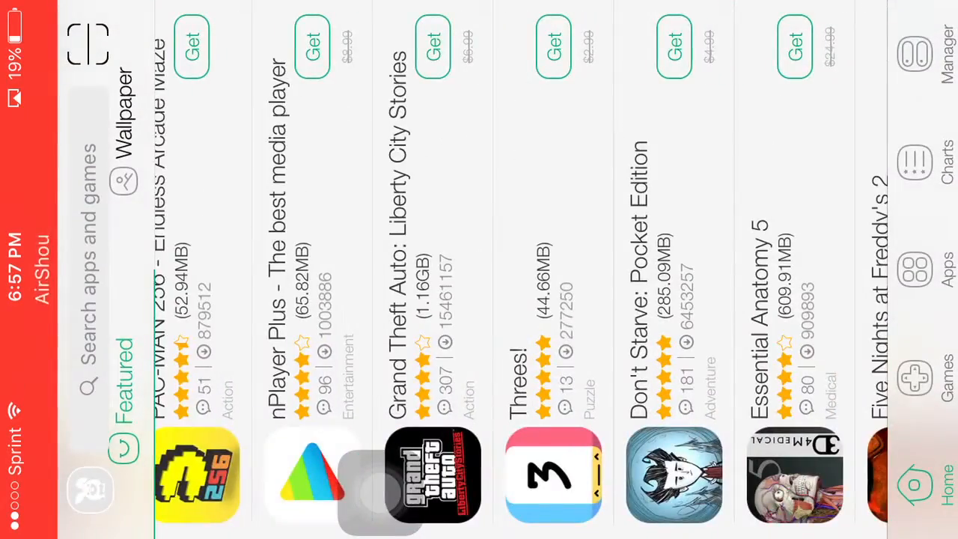
scroll(378, 490, "down", 4)
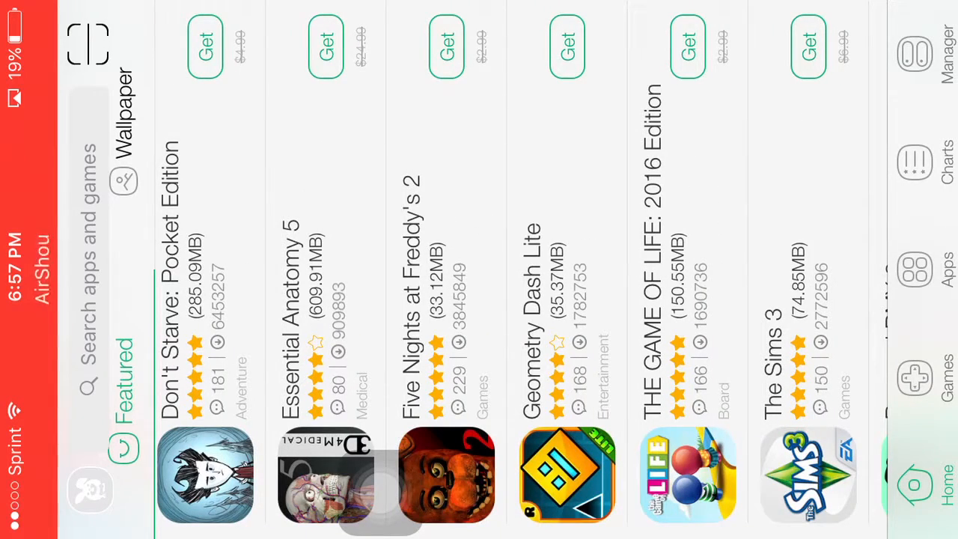
scroll(378, 490, "down", 6)
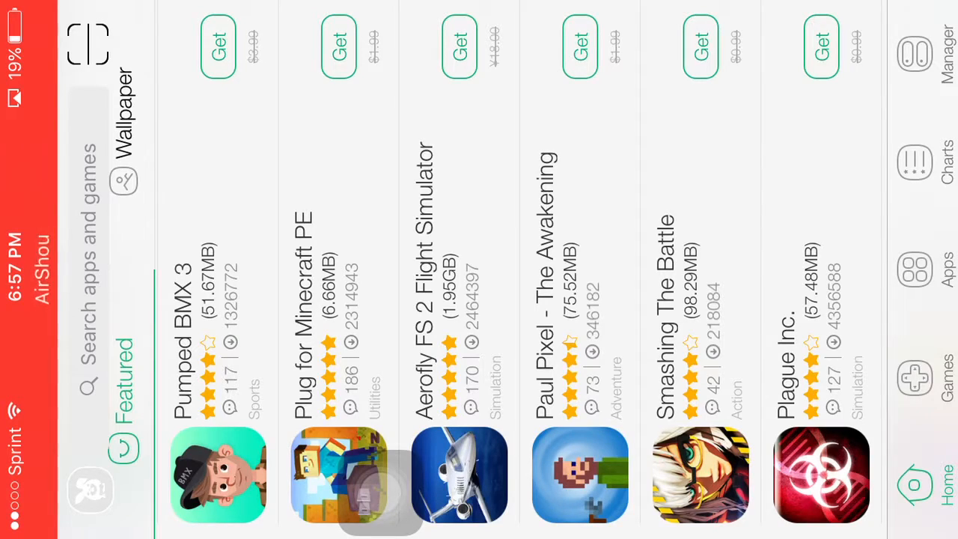
scroll(378, 490, "down", 6)
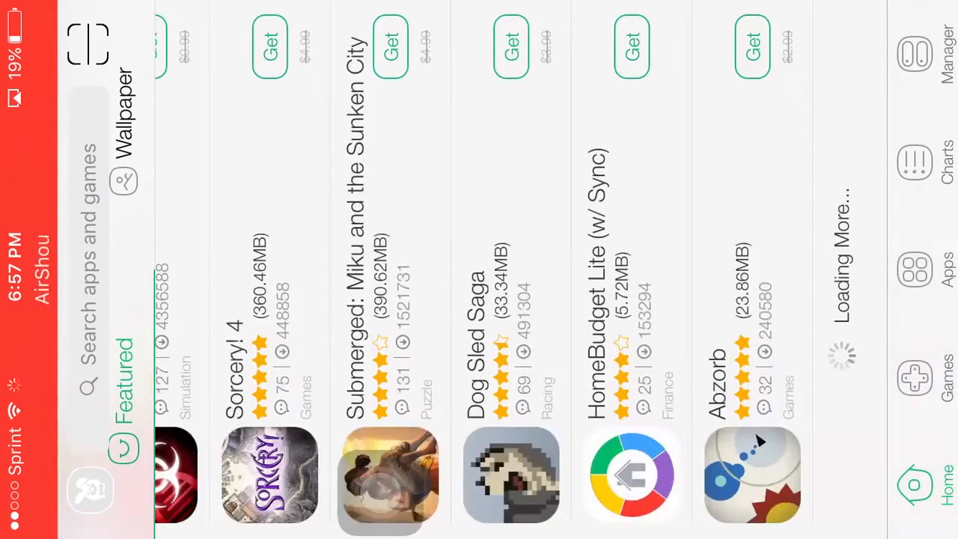
scroll(377, 490, "down", 8)
scroll(378, 490, "down", 2)
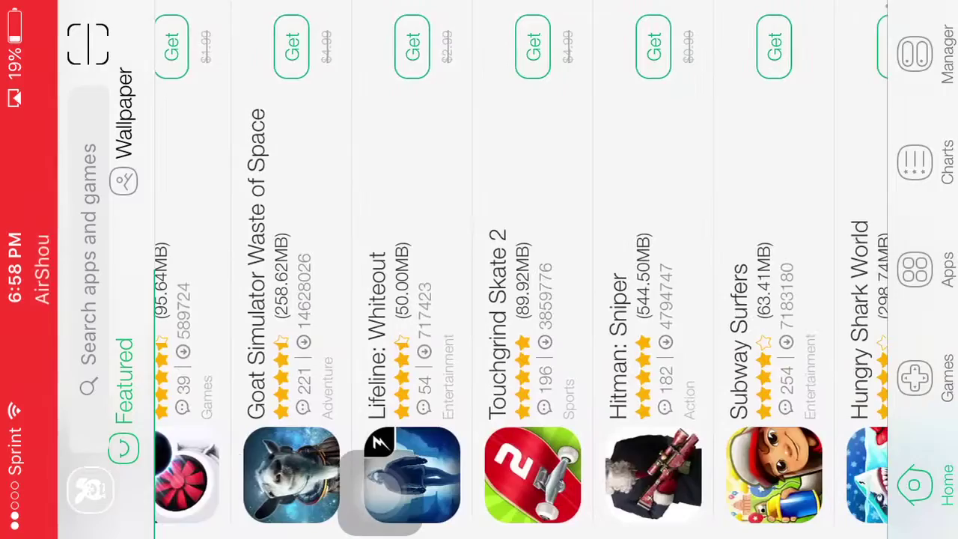
scroll(378, 490, "down", 5)
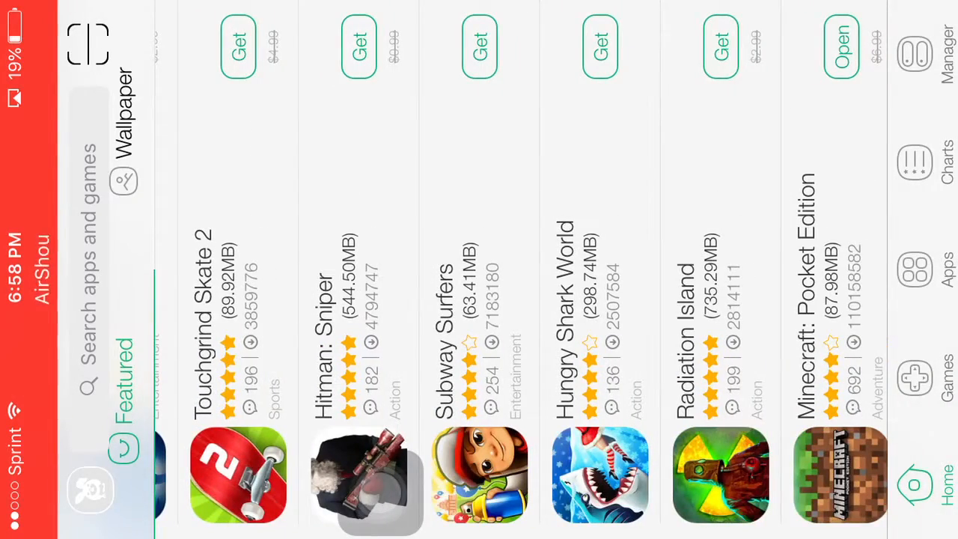
scroll(524, 300, "down", 1)
scroll(524, 299, "up", 1)
View Minecraft: Pocket Edition's detail page and briefly check its sharing options
left_click(838, 299)
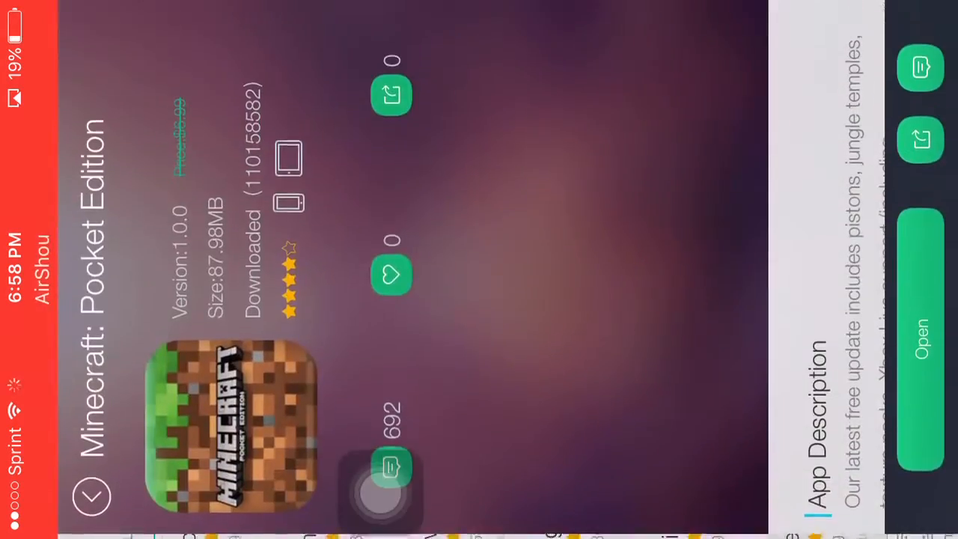
scroll(479, 269, "down", 3)
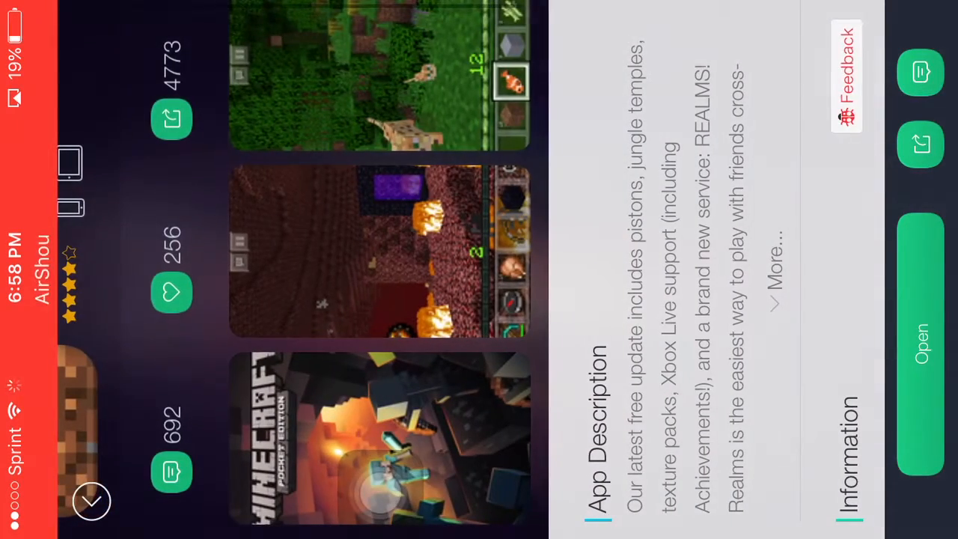
scroll(479, 269, "down", 1)
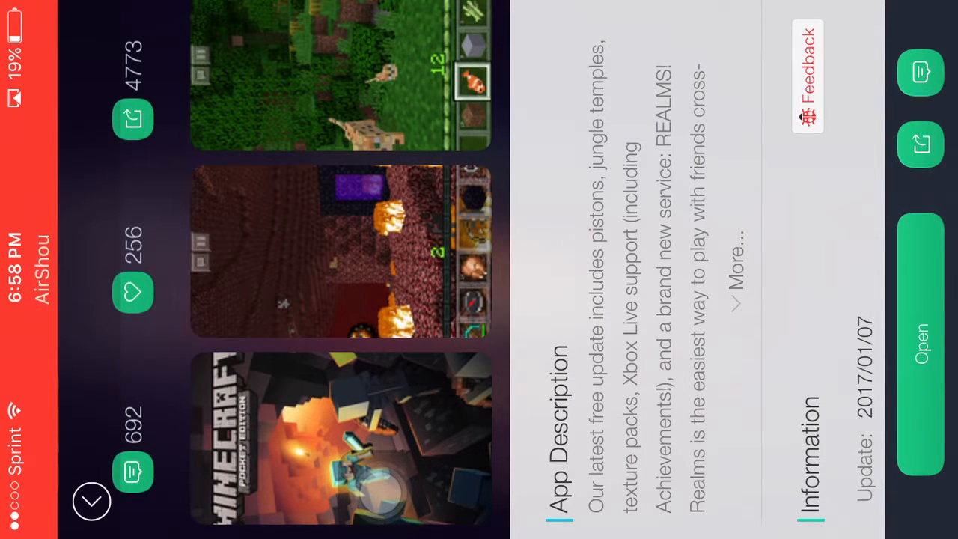
scroll(478, 269, "up", 2)
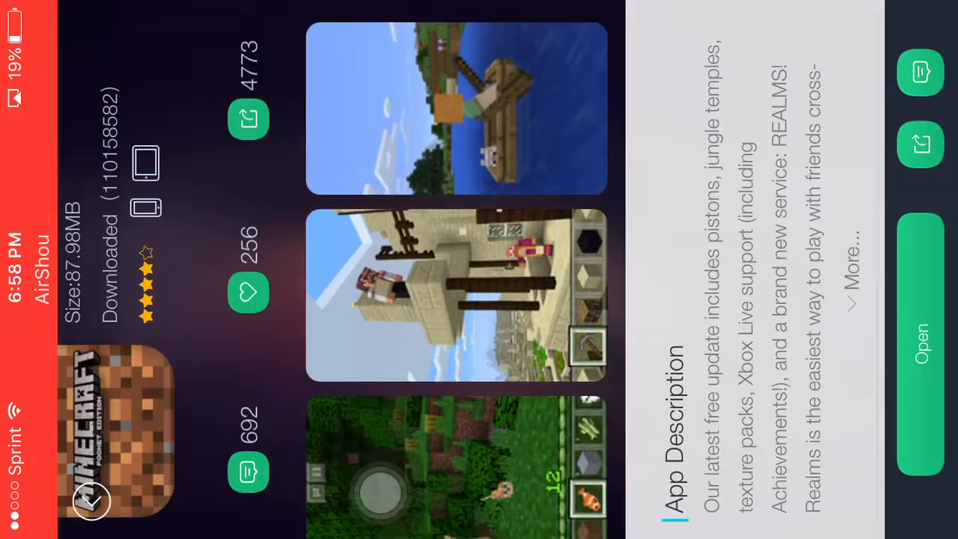
scroll(381, 493, "down", 4)
scroll(382, 494, "down", 1)
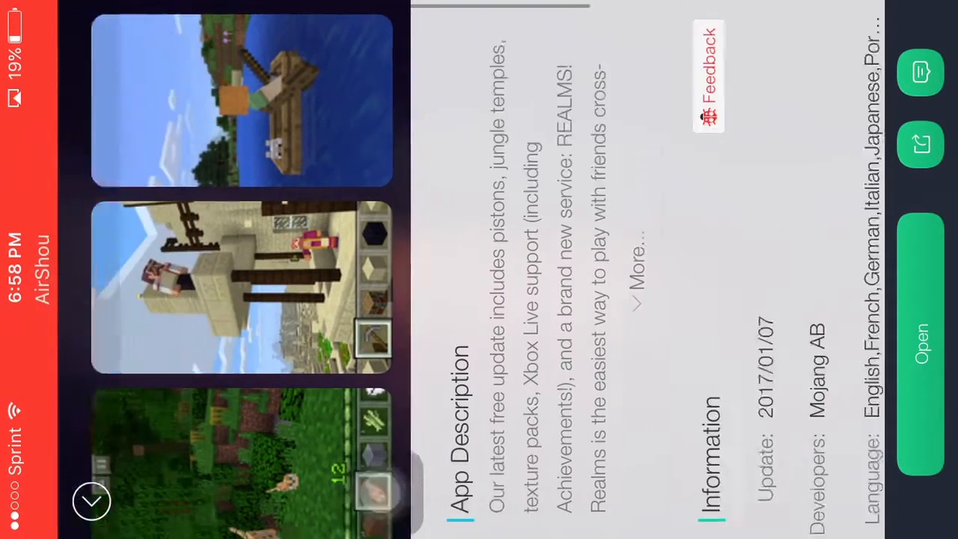
scroll(382, 494, "up", 5)
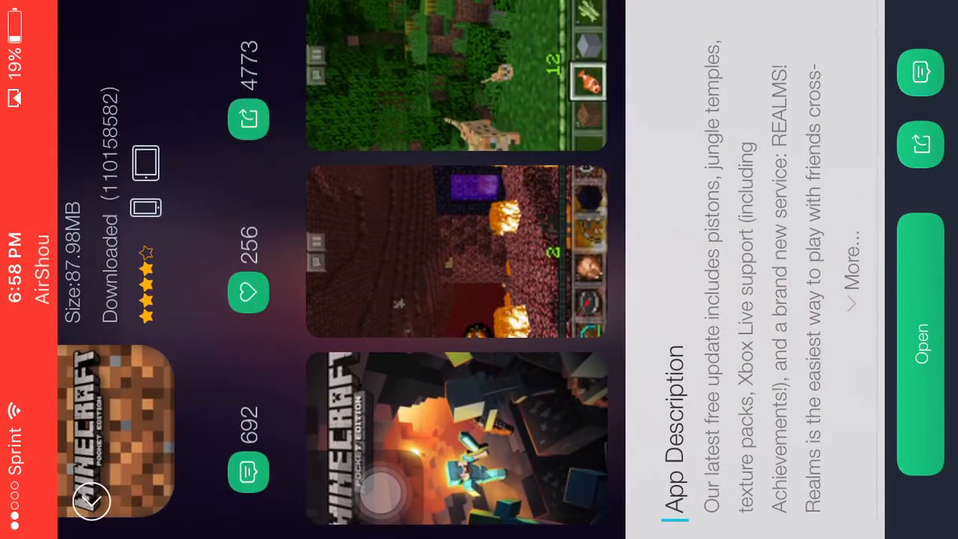
scroll(381, 494, "down", 5)
left_click(920, 144)
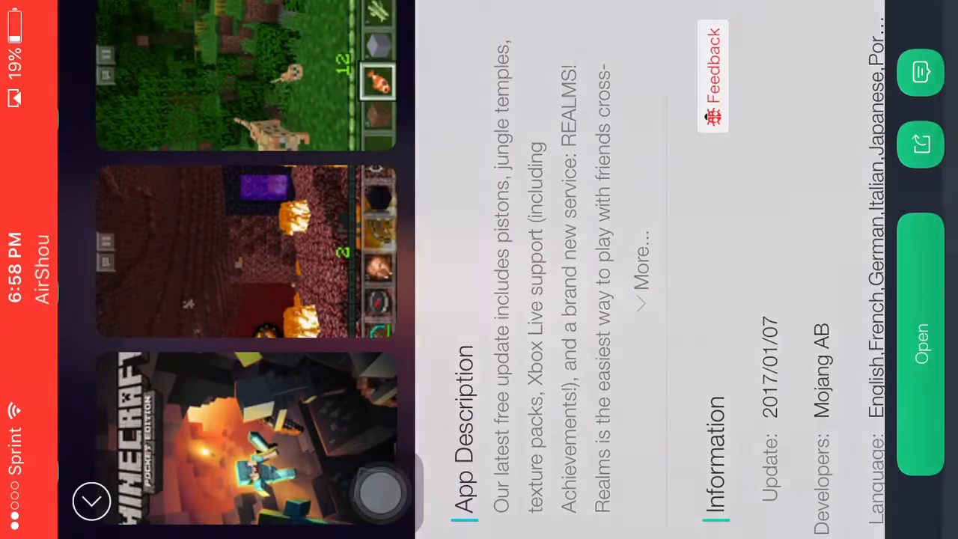
left_click(561, 269)
scroll(479, 270, "down", 4)
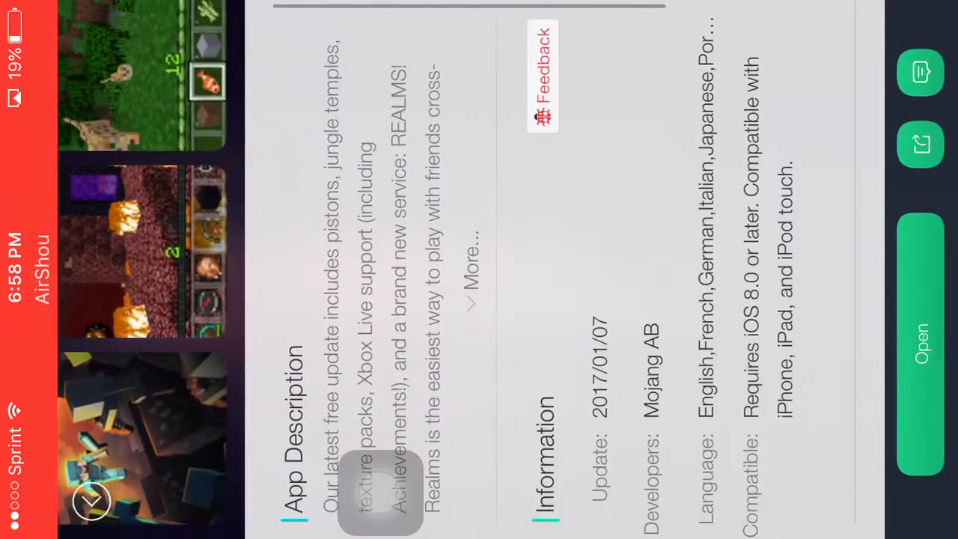
Bring up the App error report form via Feedback and cancel it without submitting
left_click(546, 75)
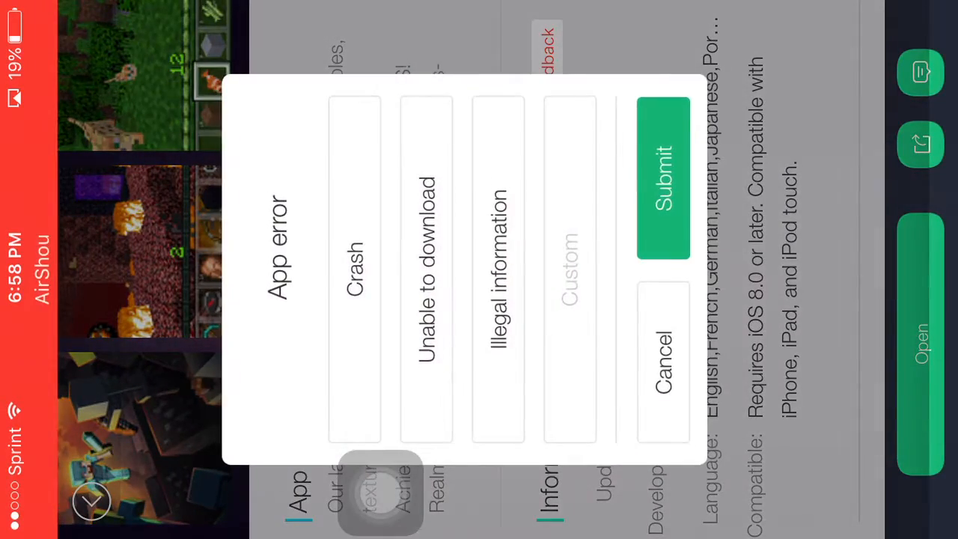
left_click(663, 362)
scroll(478, 269, "down", 6)
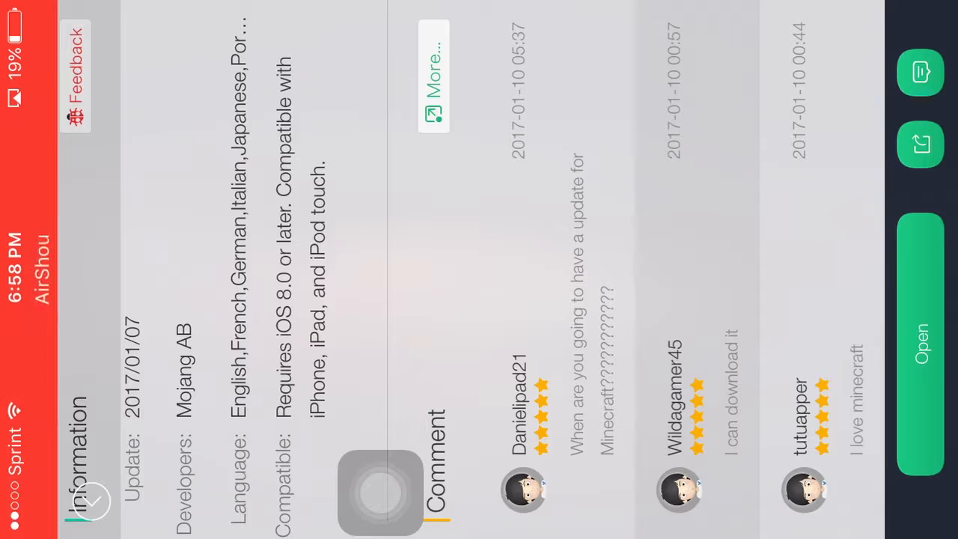
Show the full Write reviews list of Minecraft comments via More... and browse older reviews
left_click(920, 73)
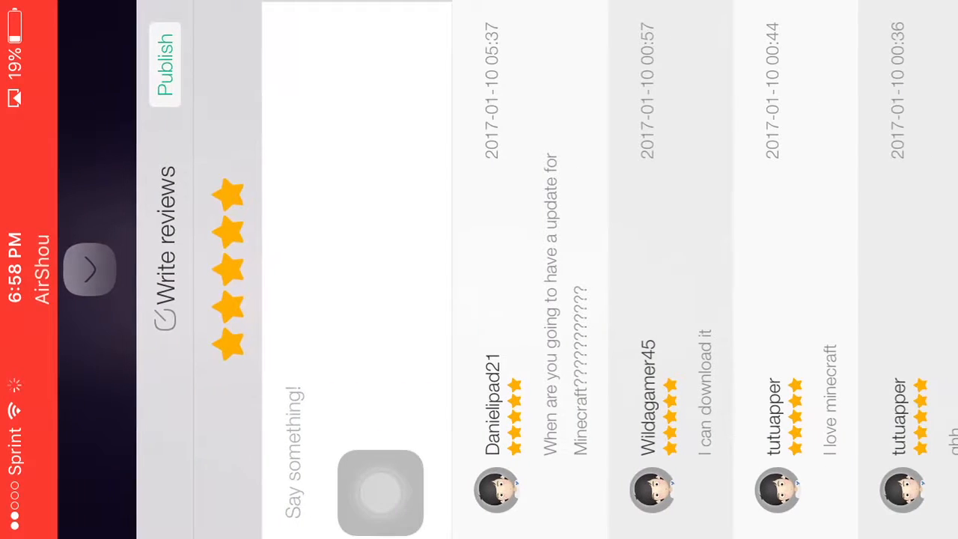
scroll(523, 269, "down", 3)
scroll(524, 270, "down", 5)
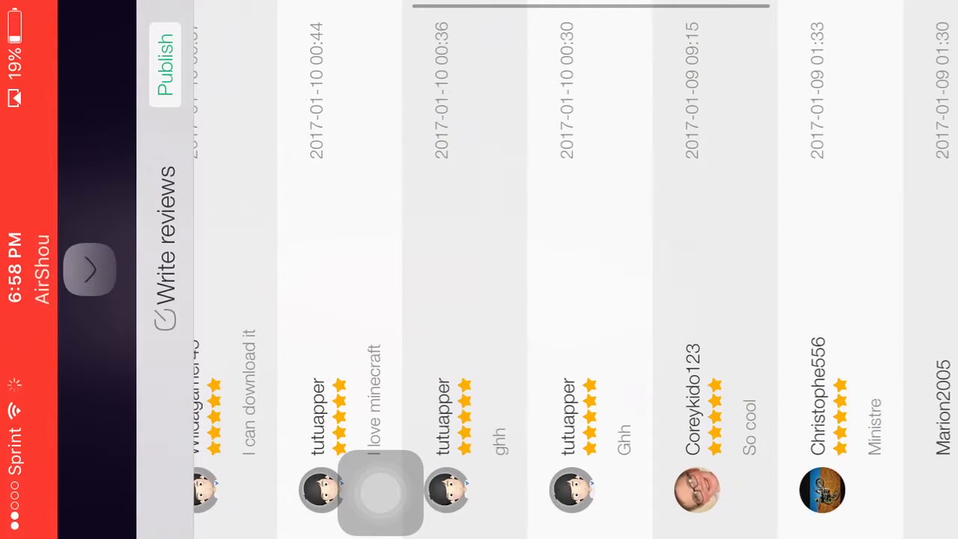
scroll(574, 269, "down", 3)
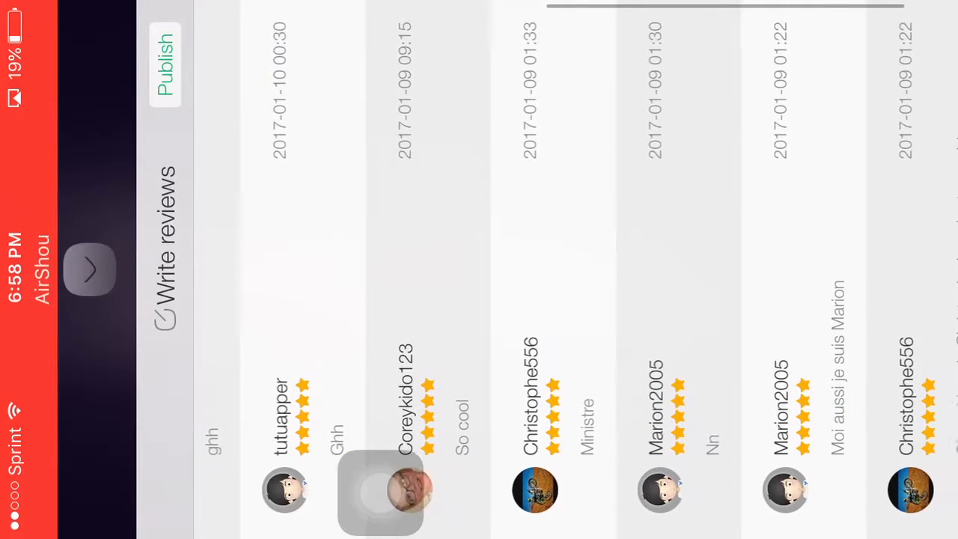
scroll(574, 269, "down", 3)
scroll(523, 269, "down", 3)
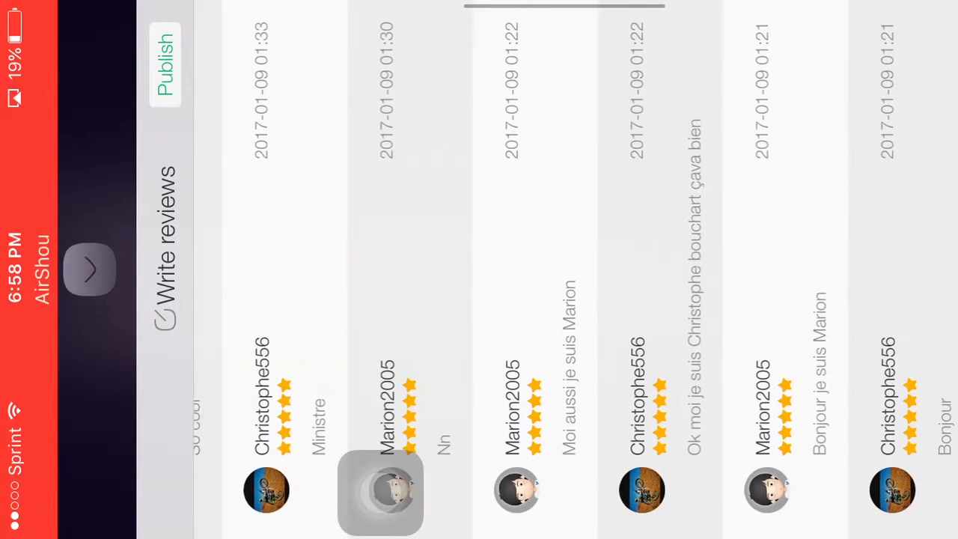
scroll(524, 269, "down", 3)
scroll(524, 269, "down", 3)
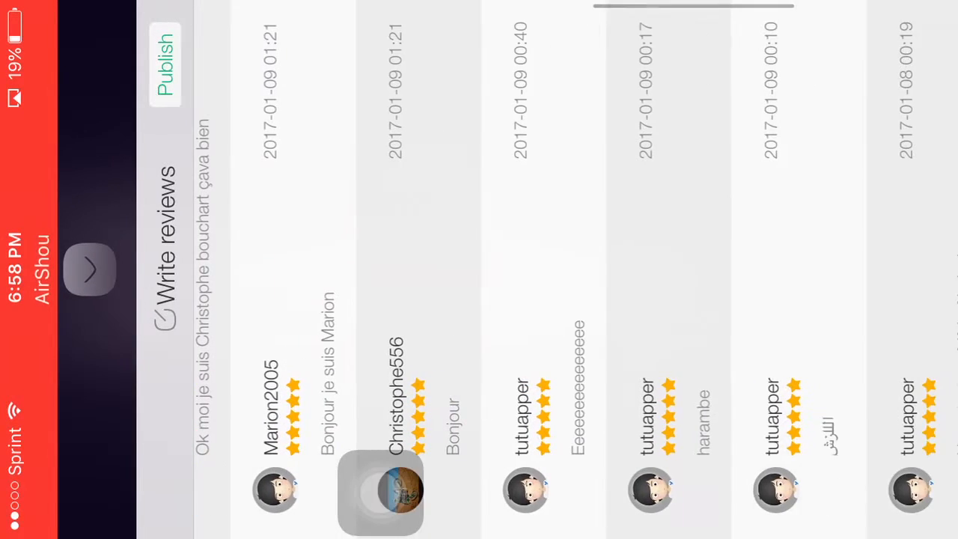
scroll(574, 269, "down", 3)
scroll(574, 270, "down", 3)
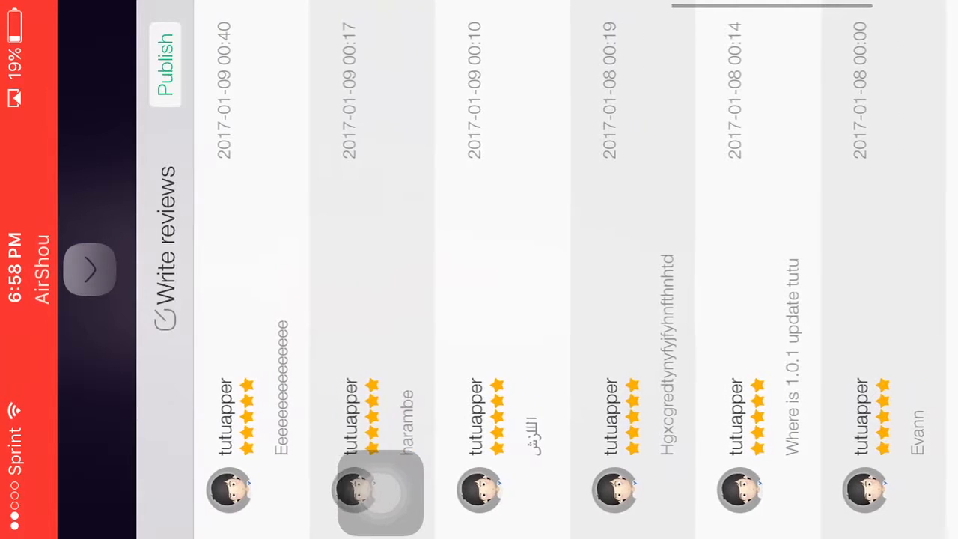
scroll(574, 269, "down", 3)
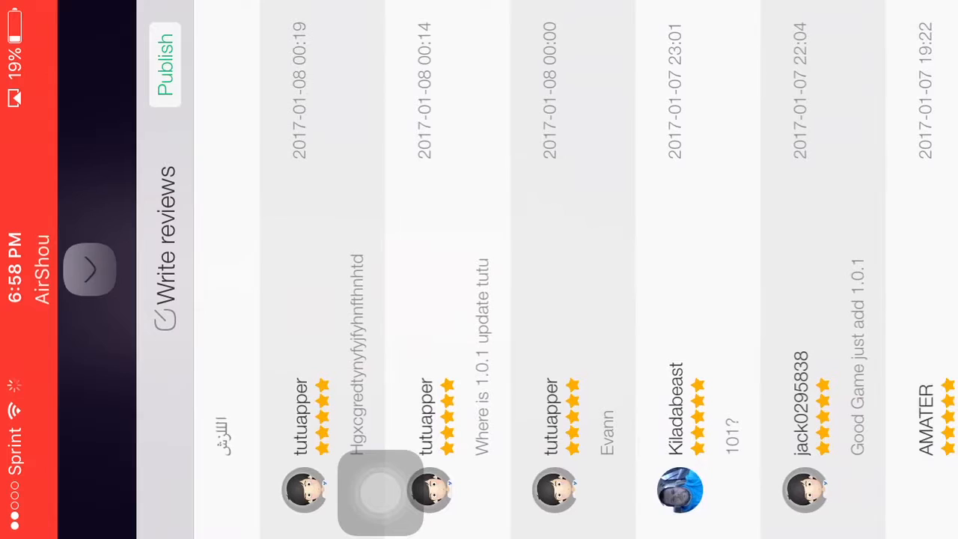
scroll(574, 269, "down", 2)
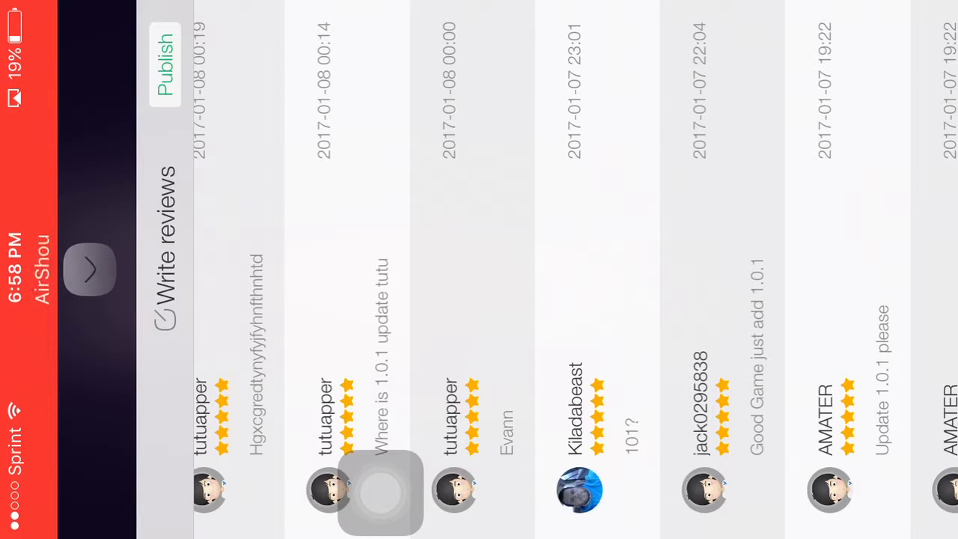
scroll(575, 269, "down", 1)
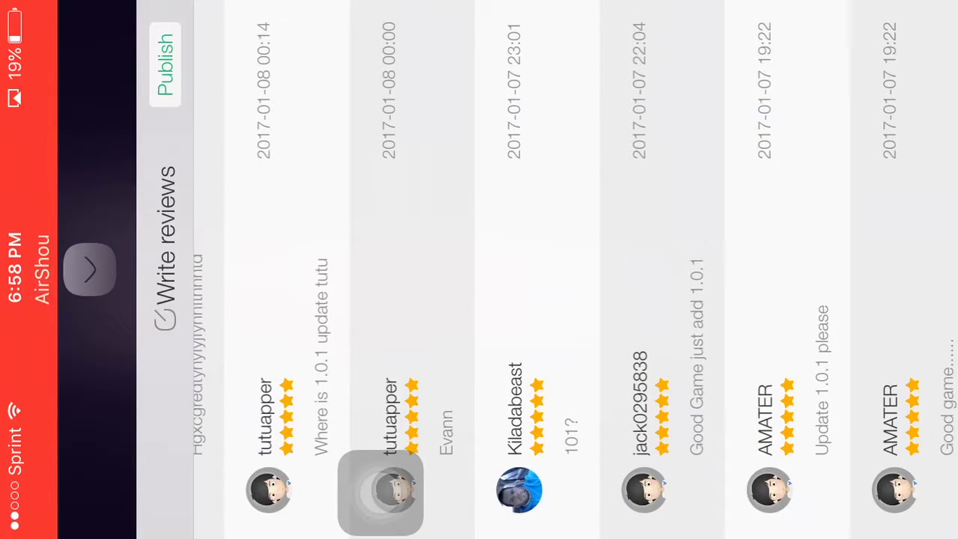
scroll(575, 270, "down", 2)
scroll(575, 269, "down", 2)
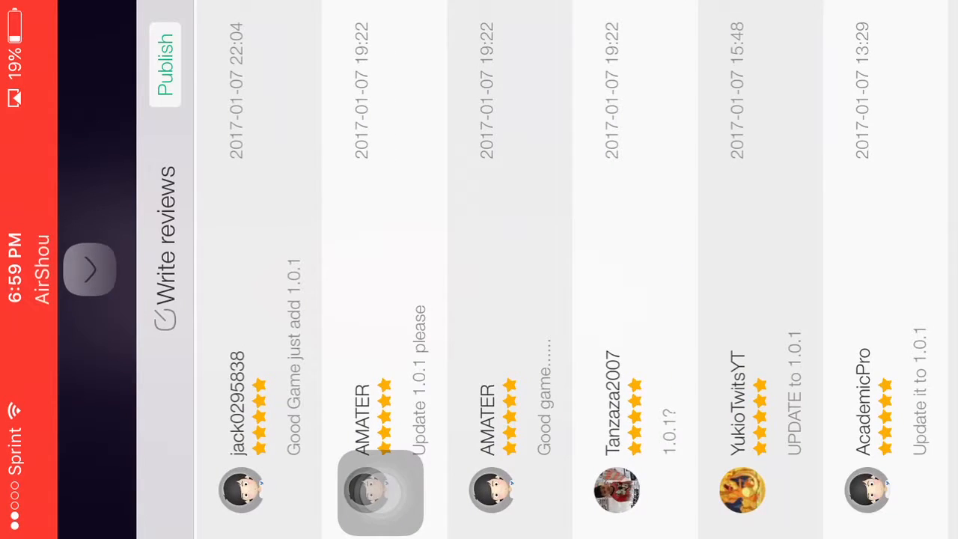
scroll(575, 269, "down", 2)
scroll(575, 269, "down", 2)
scroll(574, 269, "down", 3)
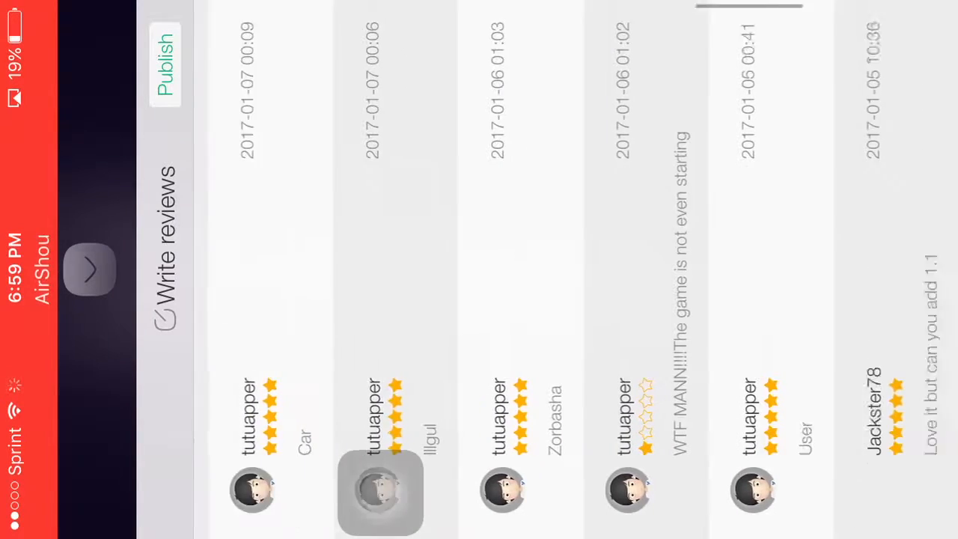
scroll(575, 269, "down", 3)
scroll(574, 269, "down", 1)
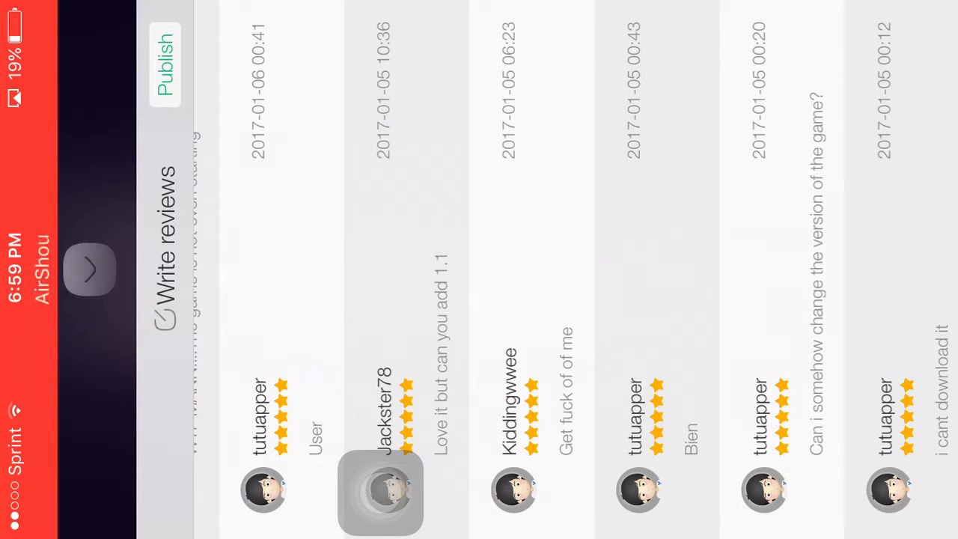
scroll(575, 269, "down", 2)
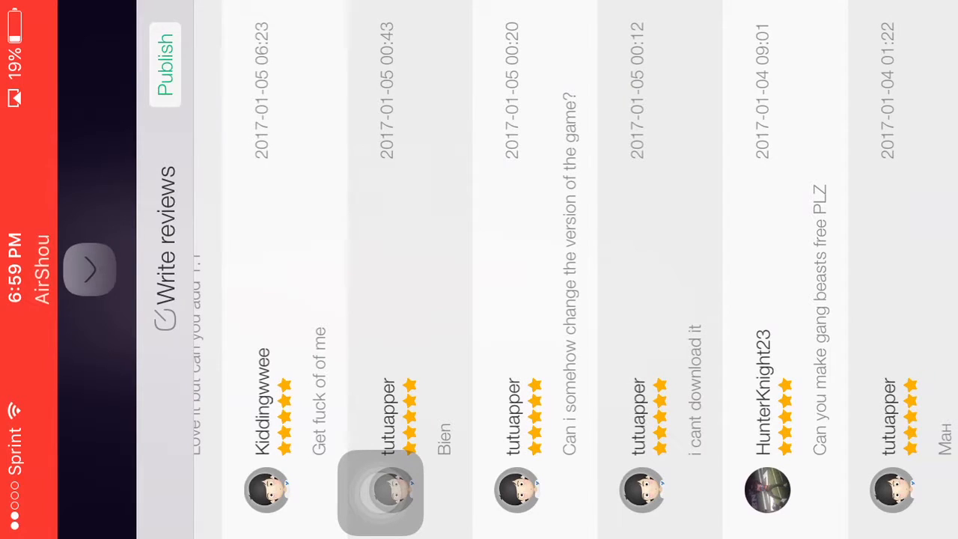
scroll(574, 269, "up", 1)
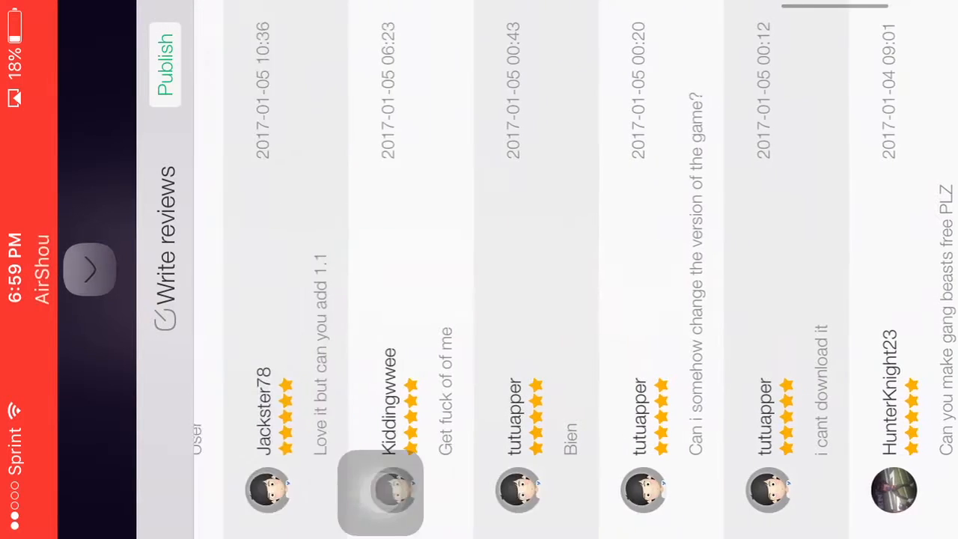
scroll(575, 270, "down", 2)
scroll(575, 270, "down", 2)
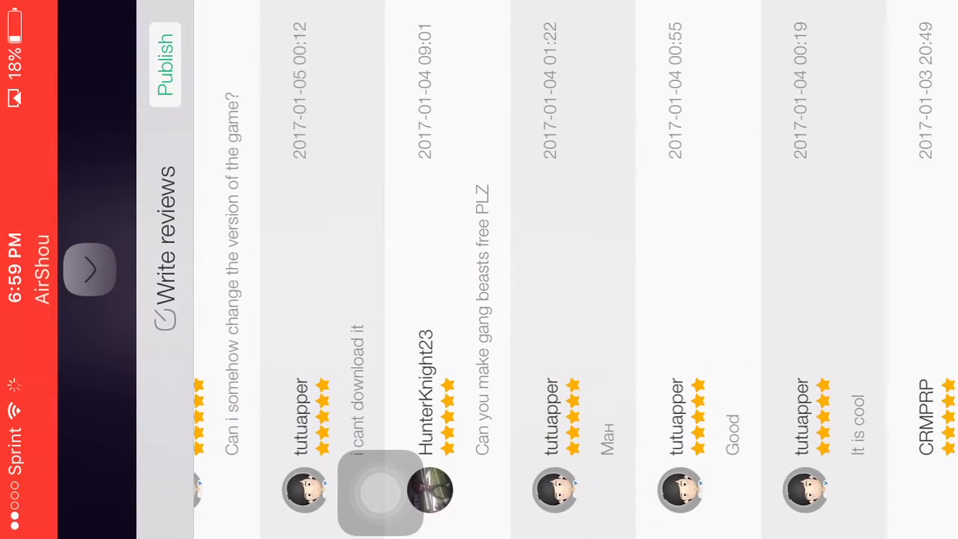